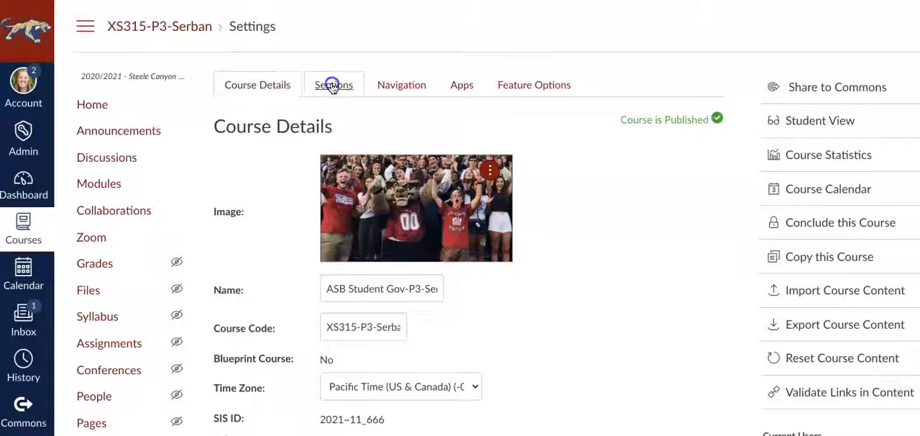
# Open the external apps in the course settings and look through the ones already installed
pyautogui.click(397, 87)
pyautogui.click(464, 85)
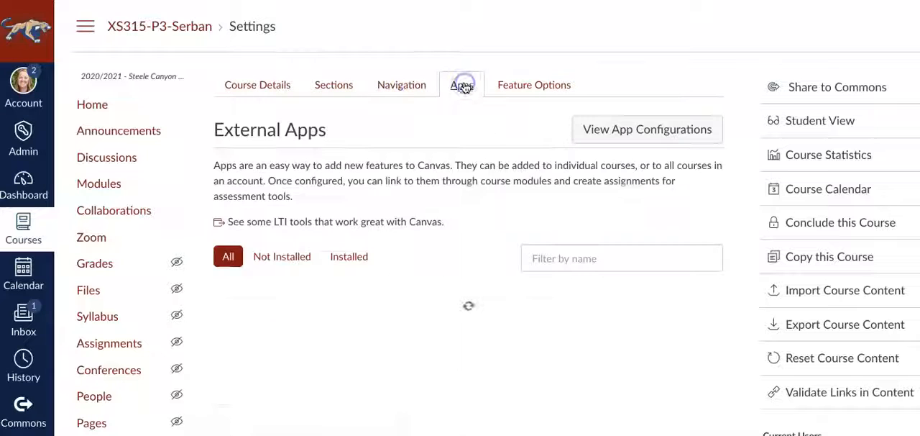
pyautogui.click(350, 258)
pyautogui.scroll(-3, 466, 241)
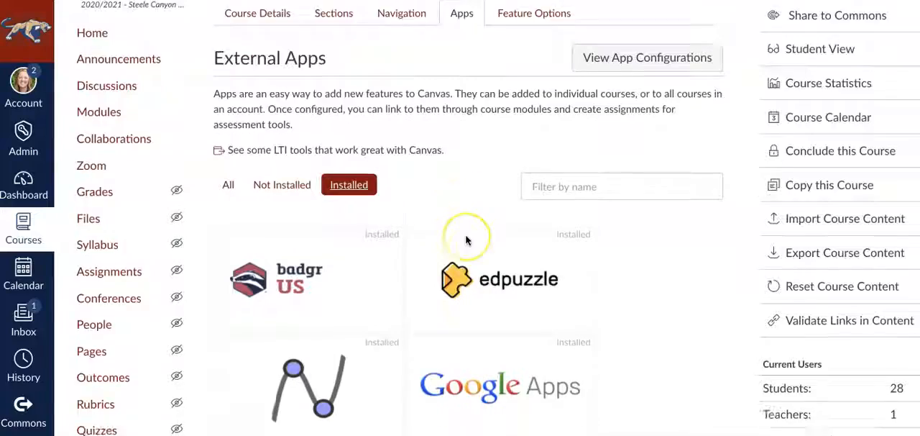
pyautogui.scroll(-1, 465, 235)
pyautogui.scroll(2, 465, 234)
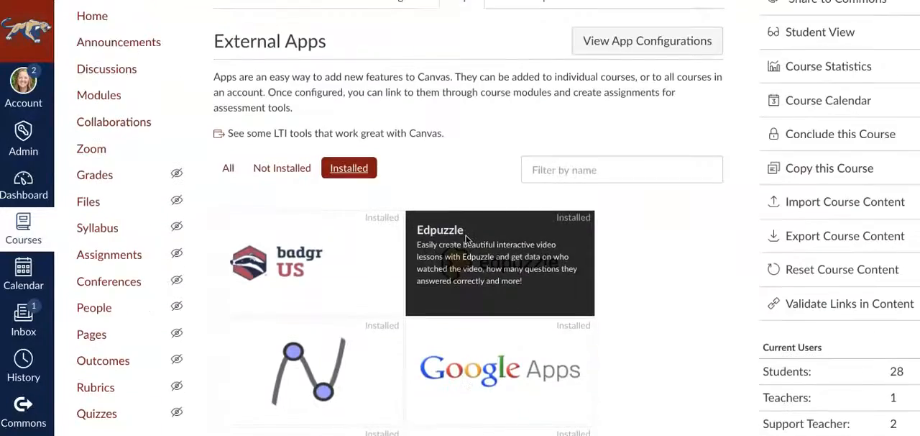
pyautogui.scroll(-3, 465, 235)
pyautogui.scroll(4, 466, 241)
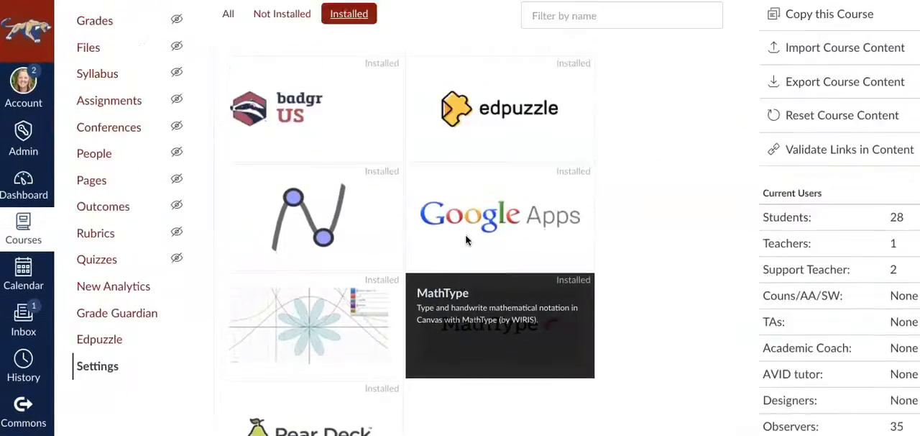
# Filter the full list of external apps by "turnit" and start adding the Turnitin app to the course
pyautogui.click(282, 256)
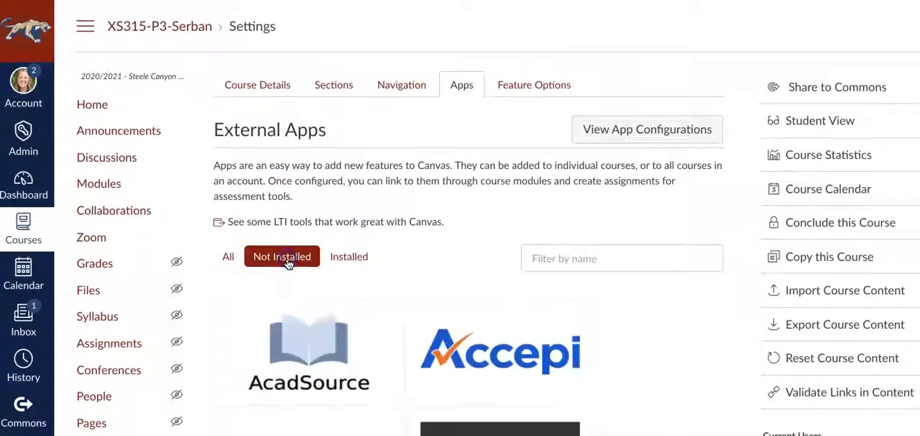
pyautogui.click(227, 257)
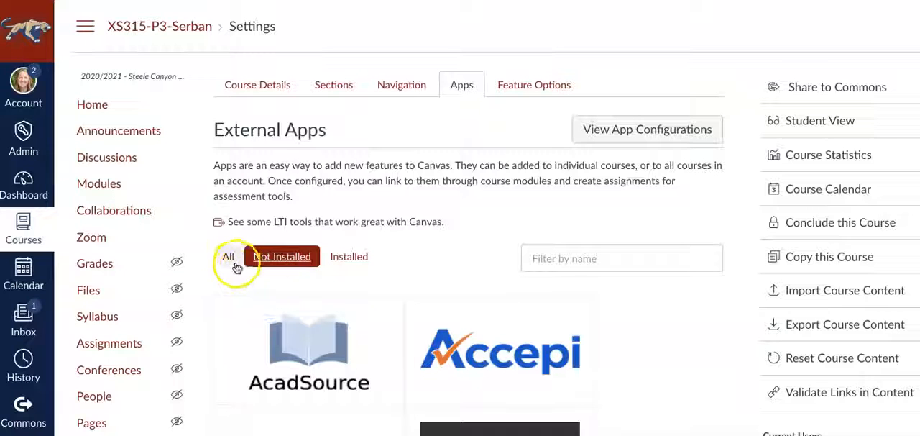
pyautogui.click(578, 256)
pyautogui.write('turnit')
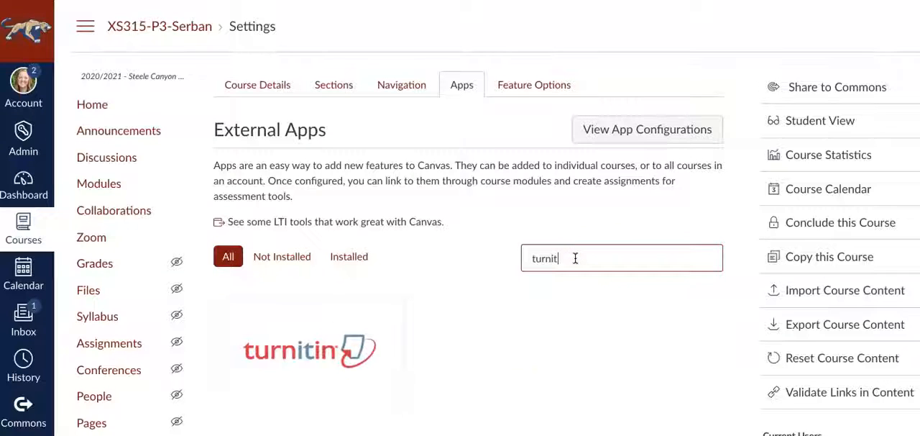
pyautogui.click(302, 352)
pyautogui.click(306, 352)
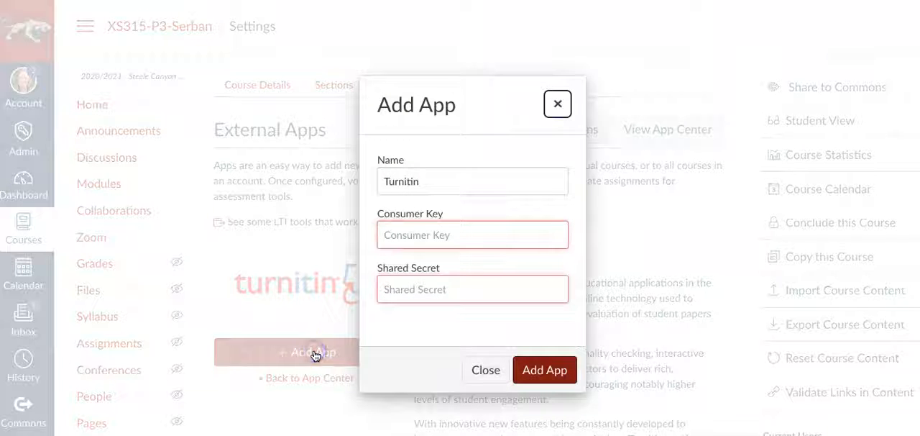
# Enter the consumer key and shared secret for Turnitin, add the app and look for it among the installed apps
pyautogui.click(398, 234)
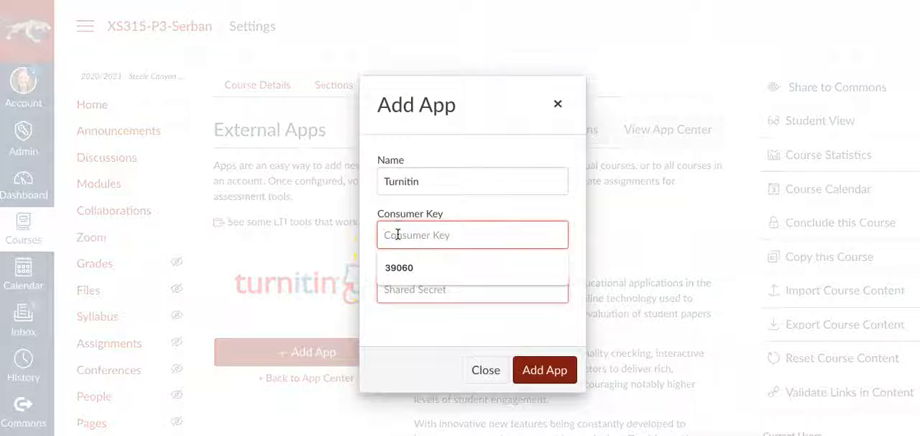
pyautogui.click(407, 291)
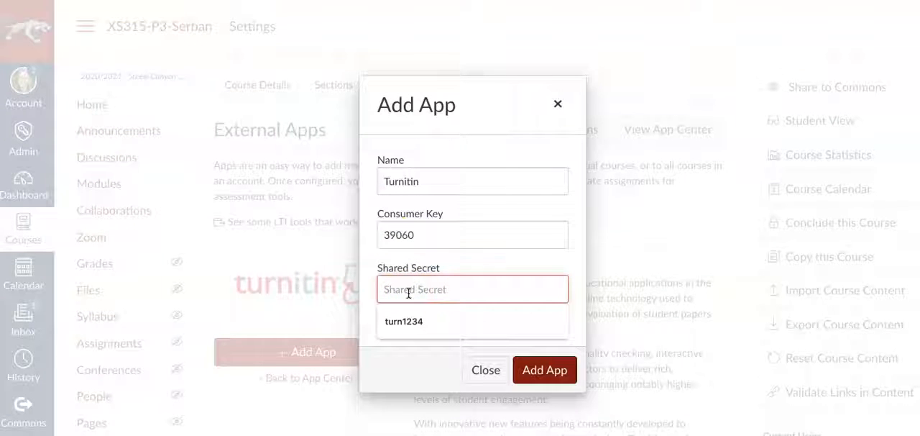
pyautogui.click(408, 323)
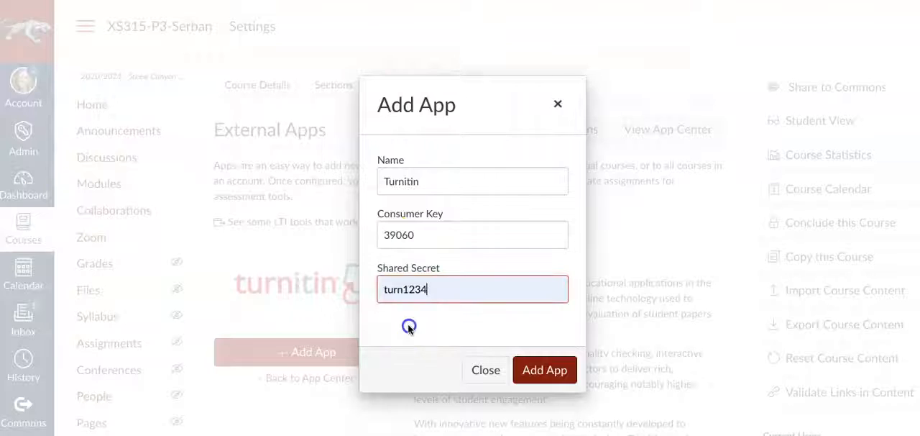
pyautogui.click(537, 372)
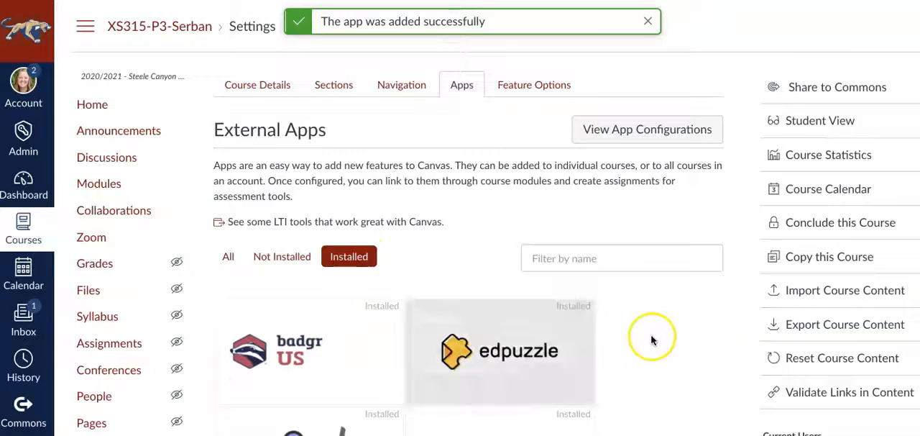
pyautogui.scroll(-4, 652, 338)
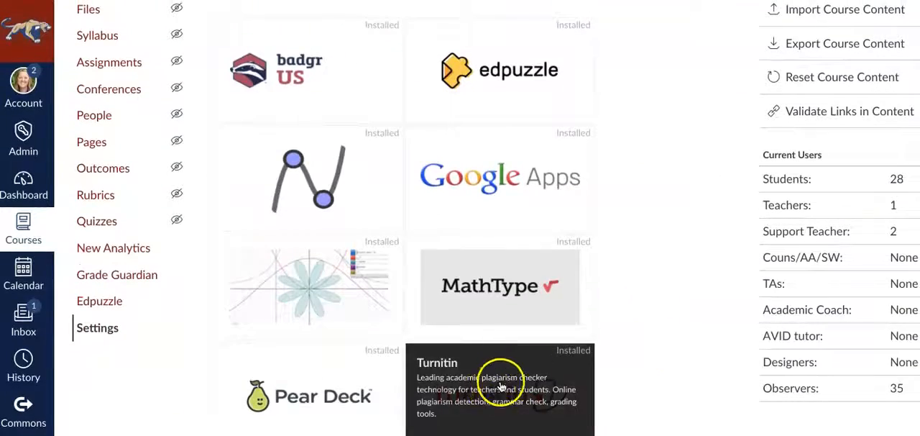
pyautogui.scroll(4, 653, 240)
pyautogui.scroll(1, 654, 245)
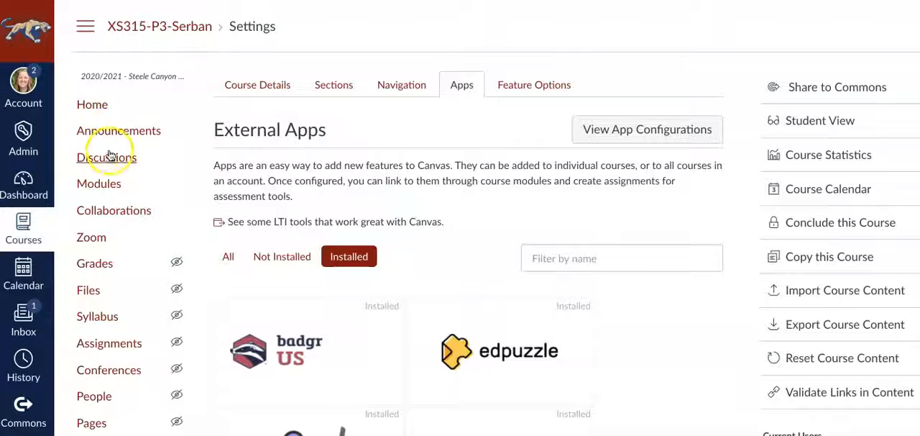
# Switch to the published 9th Eng CP-P1 course and open its Assignments page
pyautogui.click(22, 222)
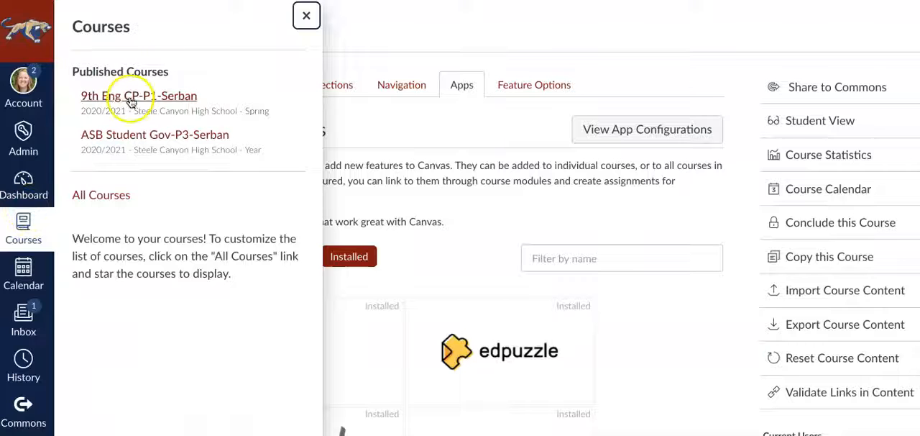
pyautogui.click(131, 102)
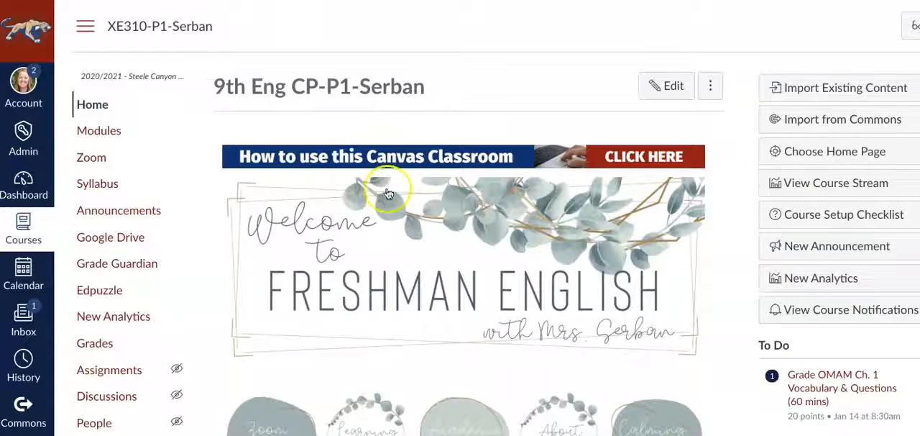
pyautogui.scroll(-1, 387, 192)
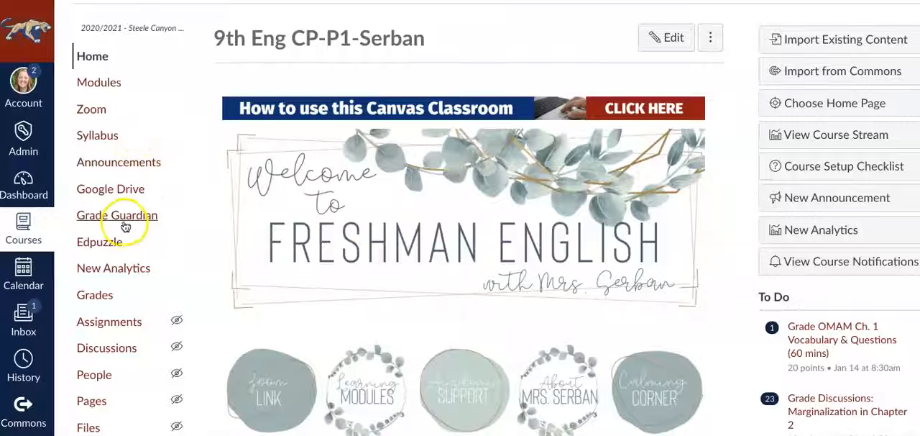
pyautogui.scroll(-1, 123, 228)
pyautogui.click(115, 267)
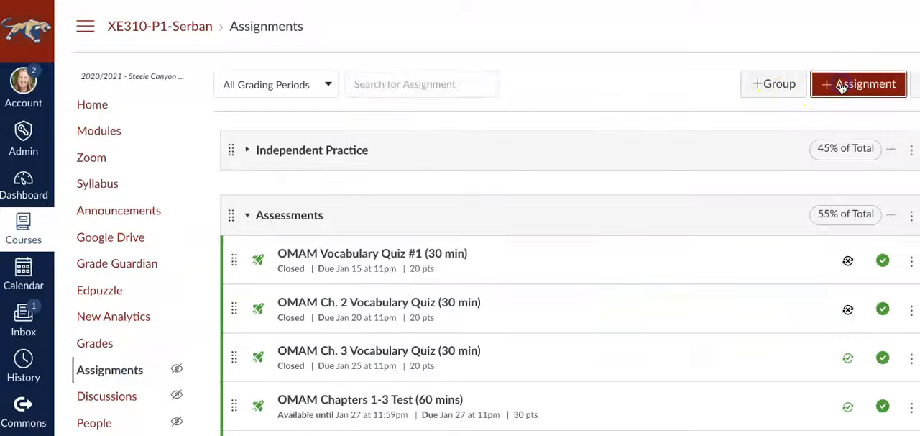
# Create a new assignment titled "turnitin test" with External Tool as the submission type
pyautogui.click(841, 87)
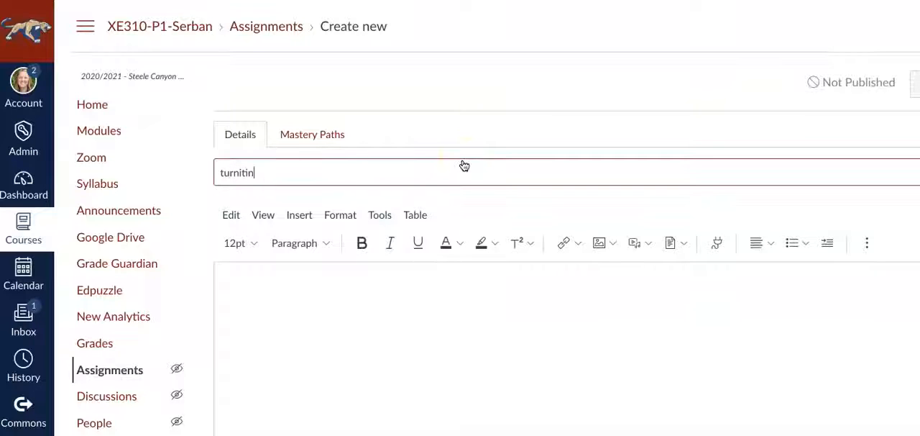
pyautogui.write('turnitin test')
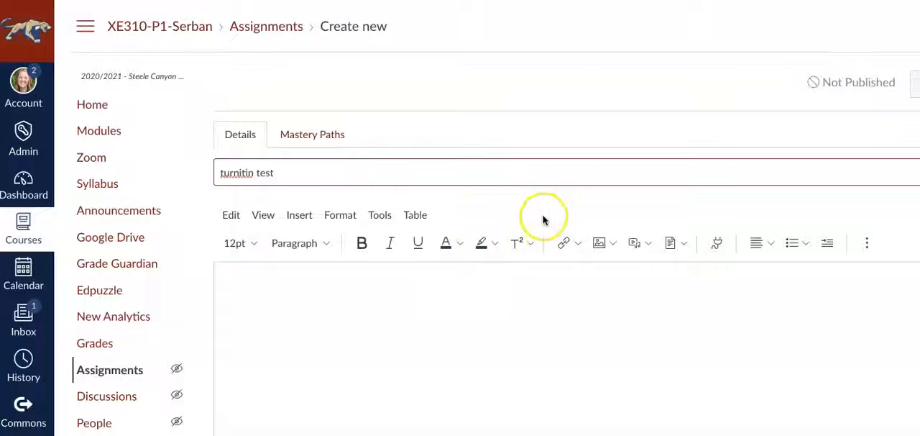
pyautogui.scroll(-6, 543, 219)
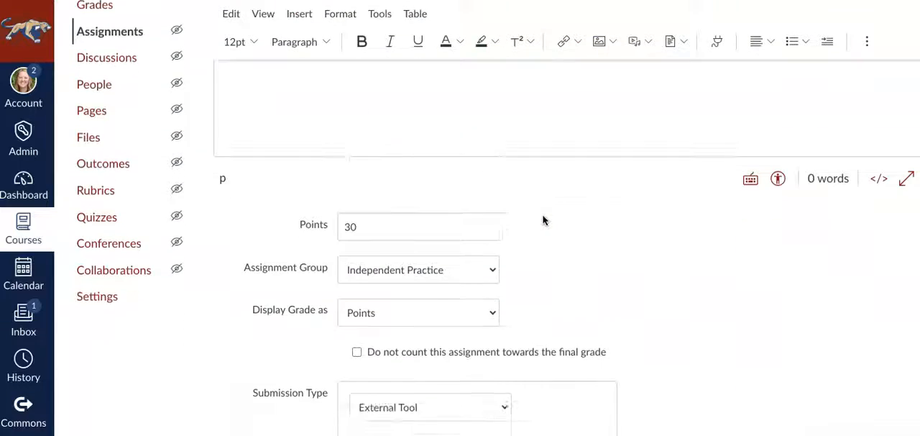
pyautogui.click(504, 267)
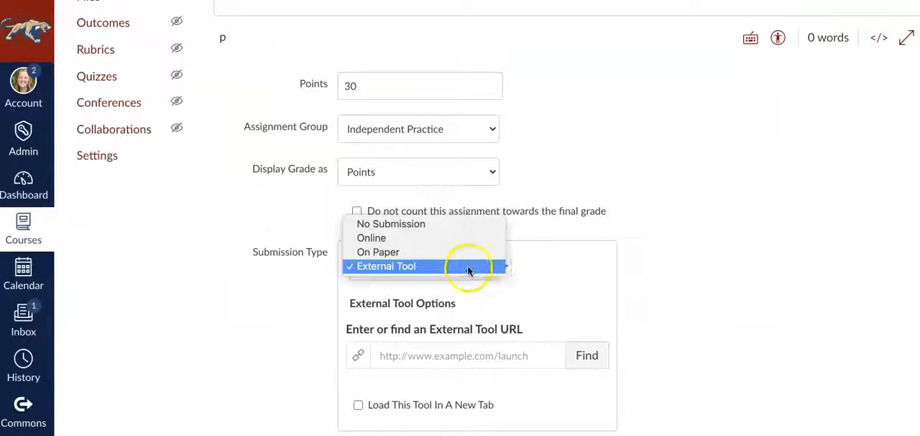
pyautogui.click(468, 264)
# Find and select the first Turnitin entry as the assignment's external tool
pyautogui.click(588, 355)
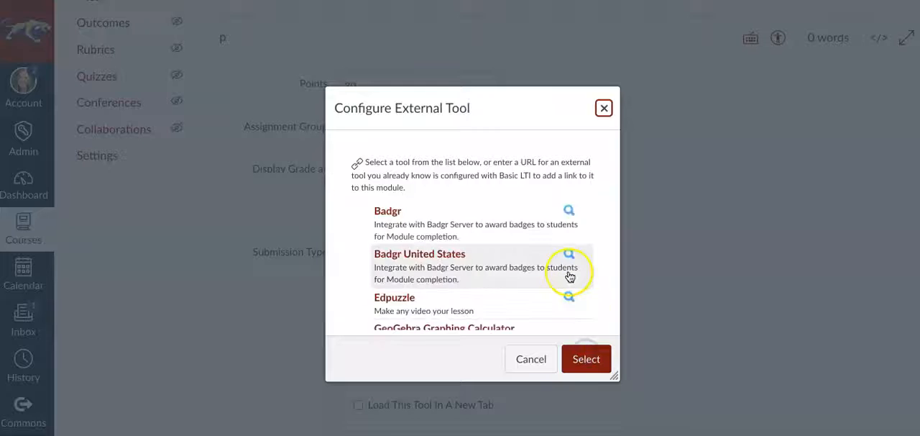
pyautogui.scroll(-8, 569, 277)
pyautogui.scroll(-8, 569, 276)
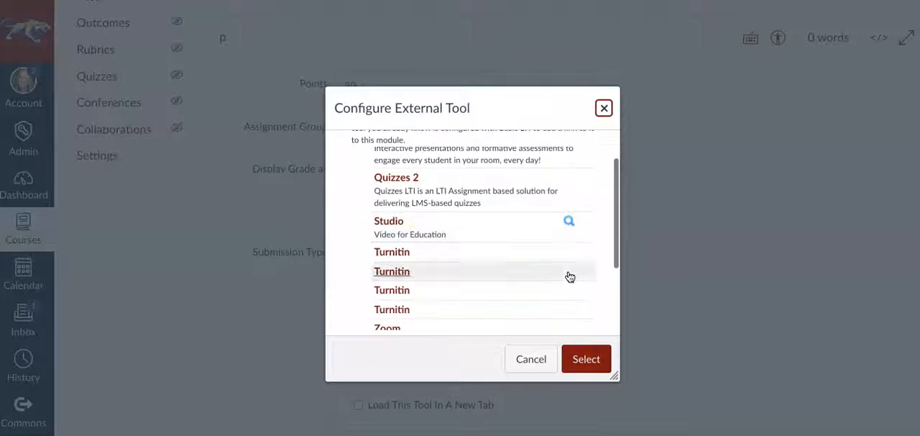
pyautogui.click(400, 253)
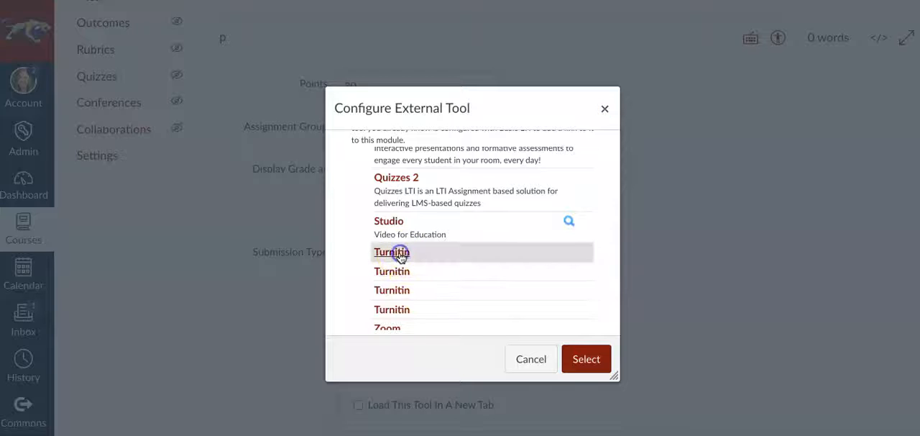
pyautogui.click(586, 359)
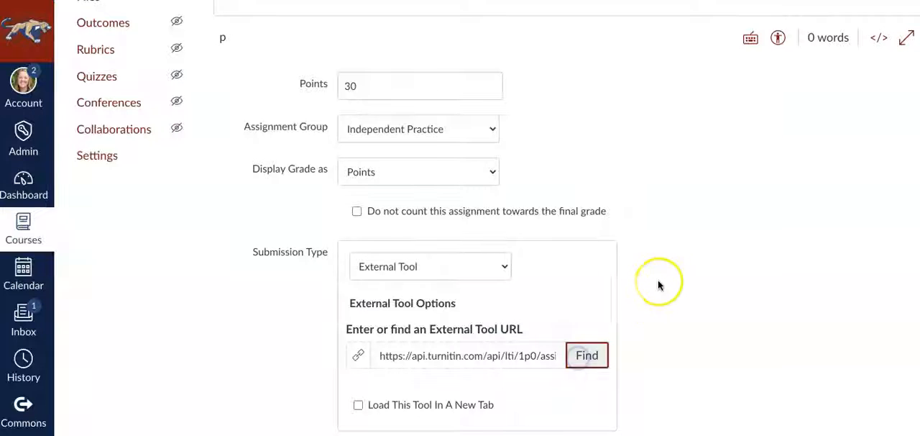
# Set the due date to Jan 28 11:59pm and availability from Jan 27 12am, and save and publish the assignment
pyautogui.scroll(-2, 701, 275)
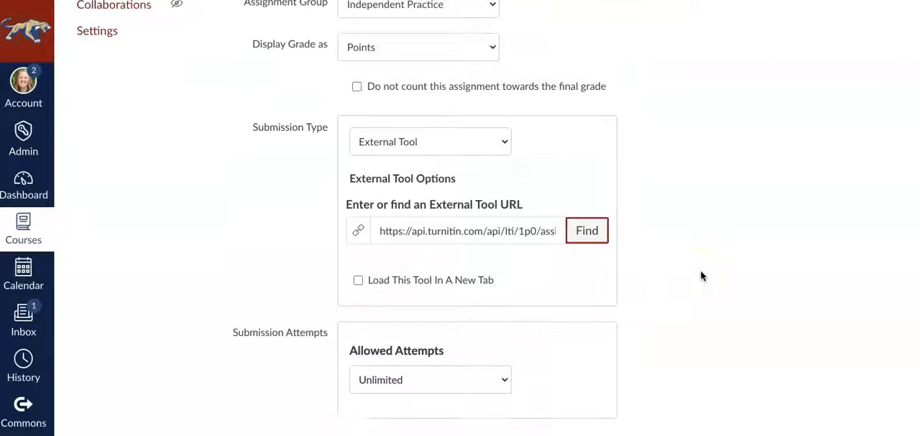
pyautogui.scroll(-4, 701, 275)
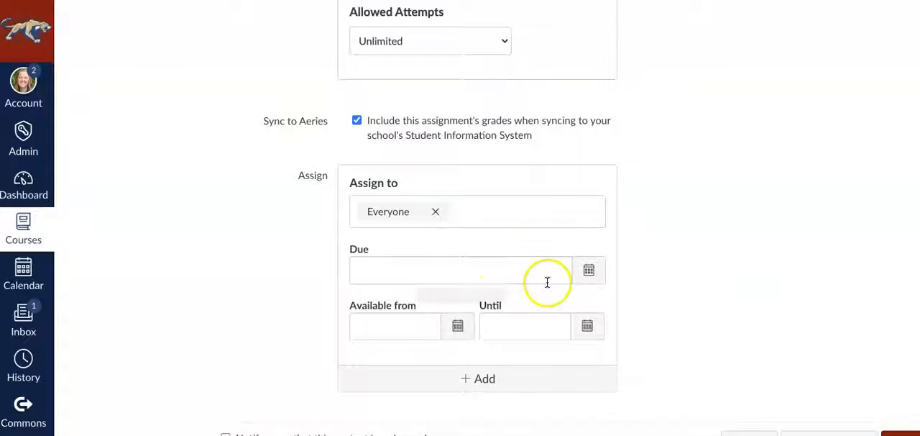
pyautogui.click(587, 271)
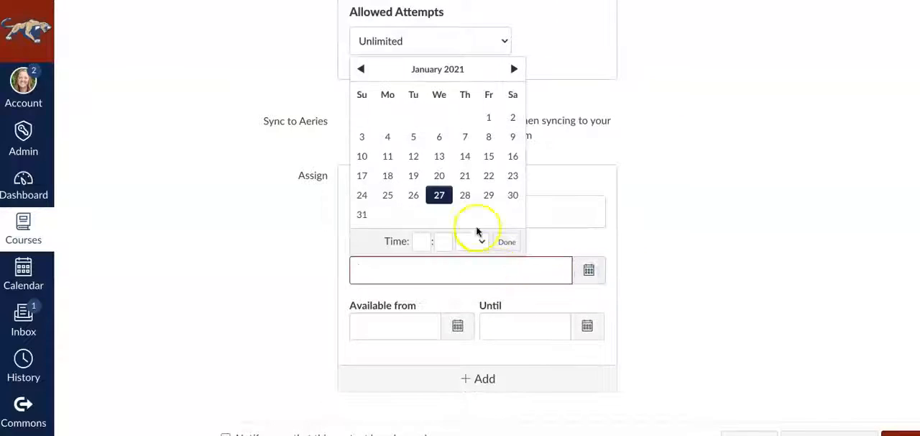
pyautogui.click(465, 198)
pyautogui.click(457, 337)
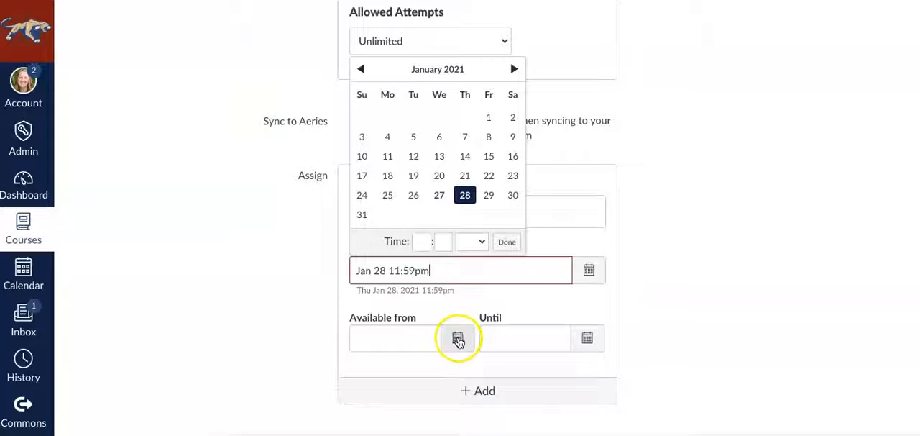
pyautogui.click(439, 263)
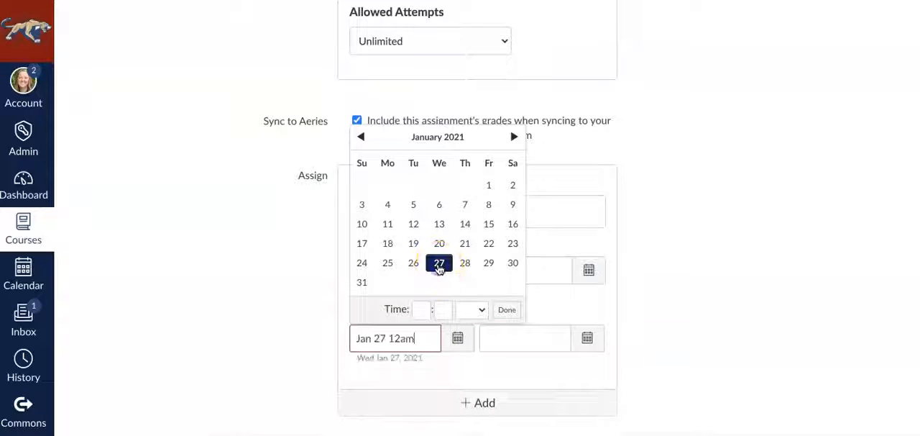
pyautogui.click(506, 311)
pyautogui.scroll(-2, 713, 294)
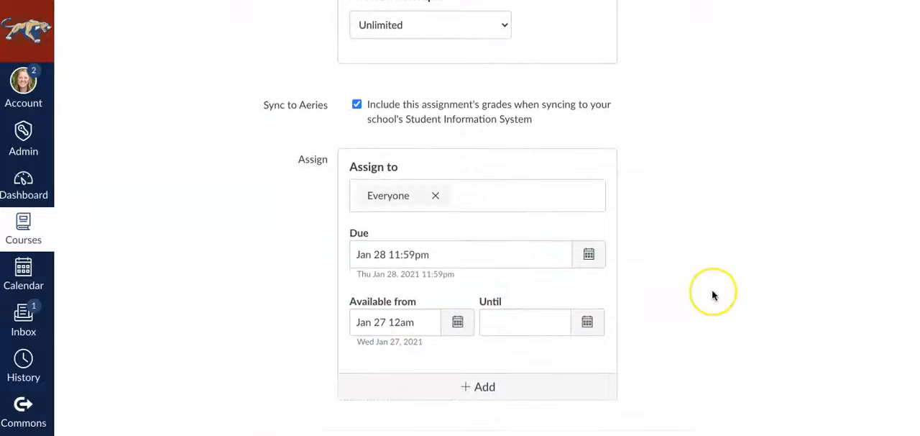
pyautogui.click(842, 407)
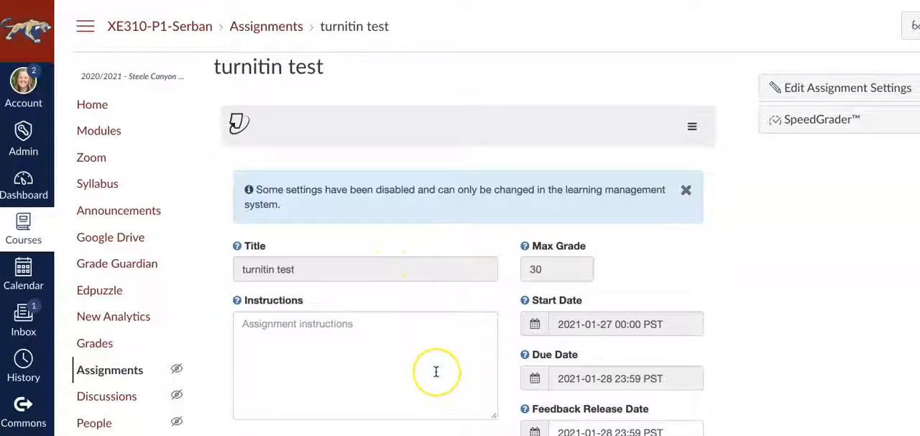
# Review the Turnitin settings of the "turnitin test" assignment, including its instructions and date fields
pyautogui.scroll(-1, 435, 371)
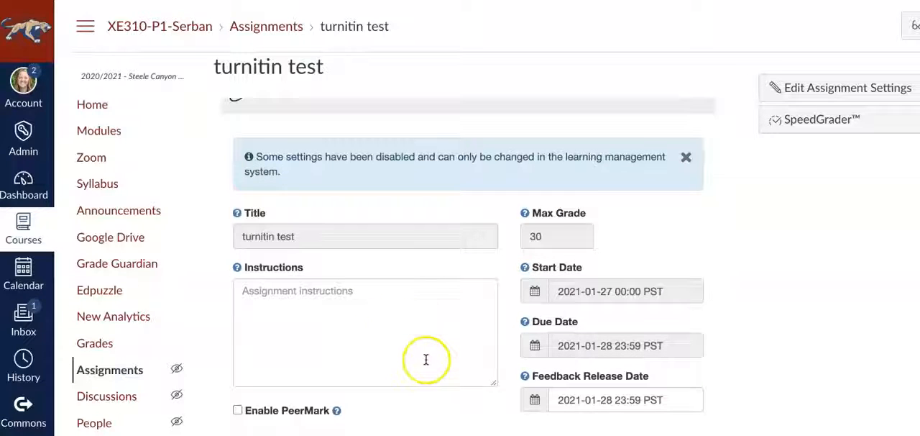
pyautogui.scroll(1, 425, 360)
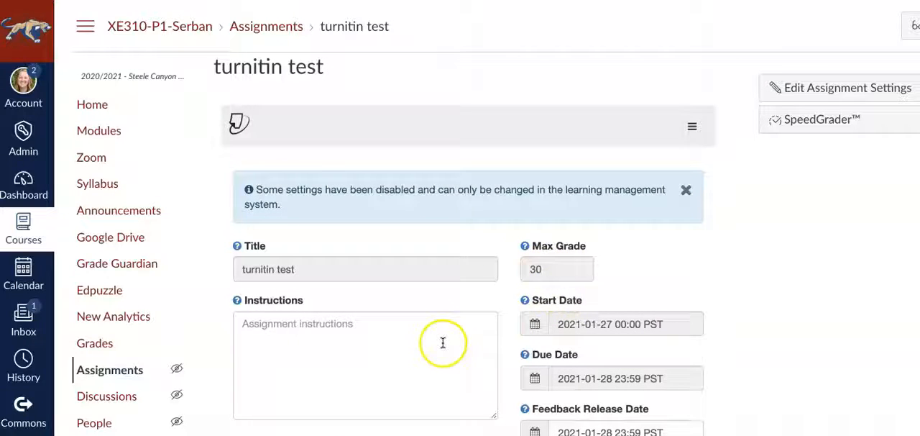
# Expand the optional Turnitin settings and keep Standard paper repository as the destination for submitted papers
pyautogui.scroll(-1, 440, 340)
pyautogui.scroll(1, 442, 342)
pyautogui.scroll(-1, 442, 342)
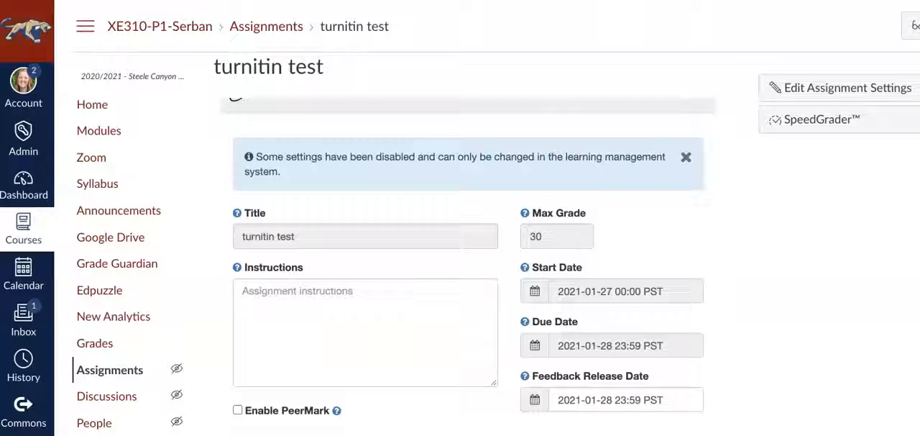
pyautogui.scroll(-1, 315, 402)
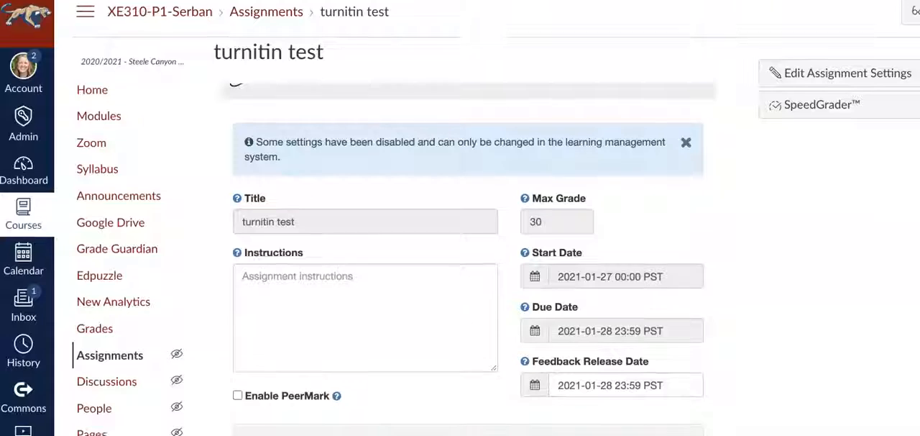
pyautogui.click(315, 425)
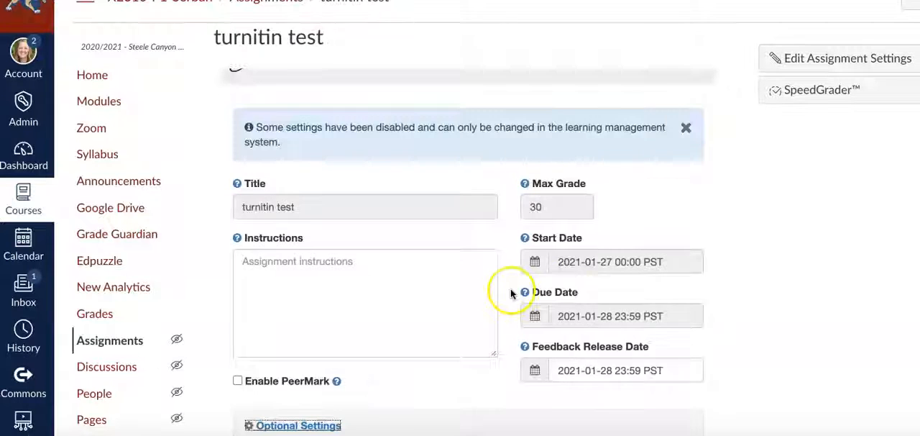
pyautogui.scroll(-5, 510, 291)
pyautogui.scroll(-1, 510, 290)
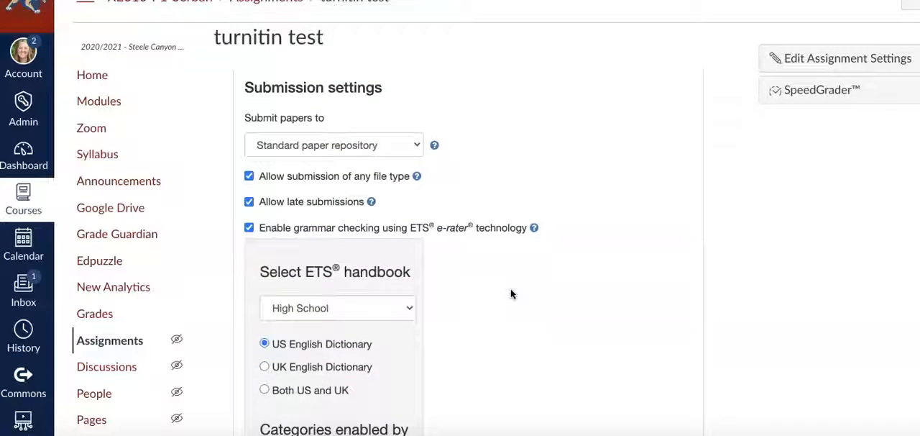
pyautogui.click(409, 144)
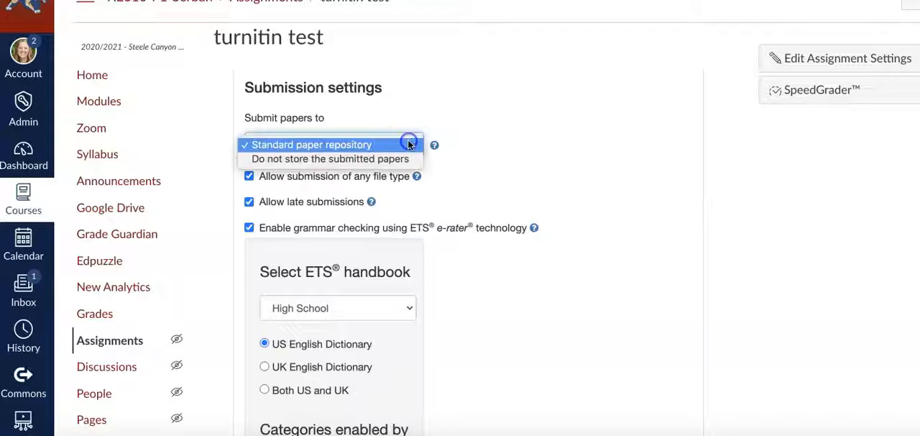
pyautogui.click(408, 143)
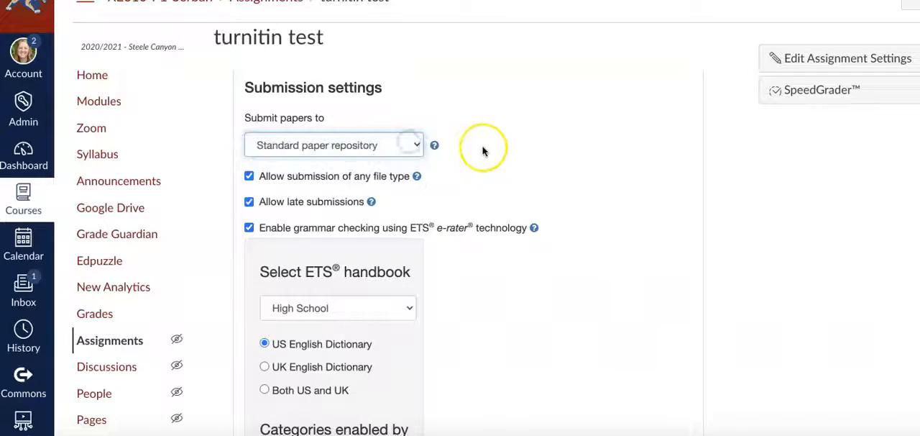
# Review the grammar-checking categories and the list of attachable rubrics, keeping Unbroken Narrative Rubric-11th selected
pyautogui.scroll(-2, 482, 150)
pyautogui.scroll(-2, 483, 151)
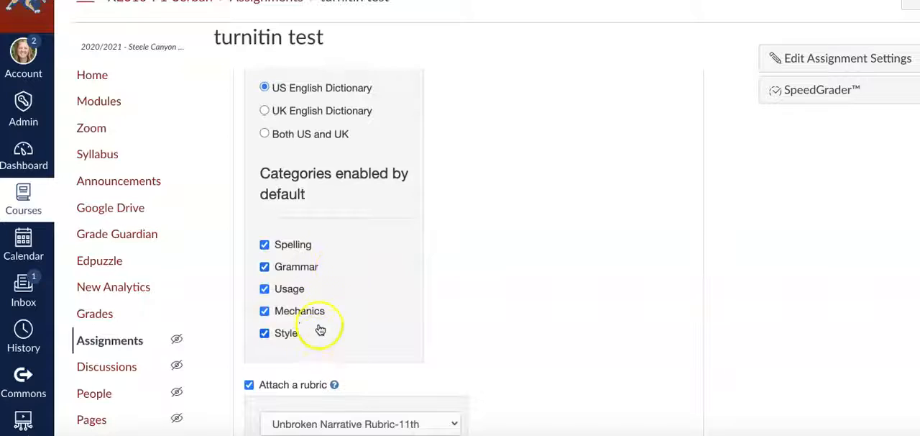
pyautogui.scroll(-3, 466, 321)
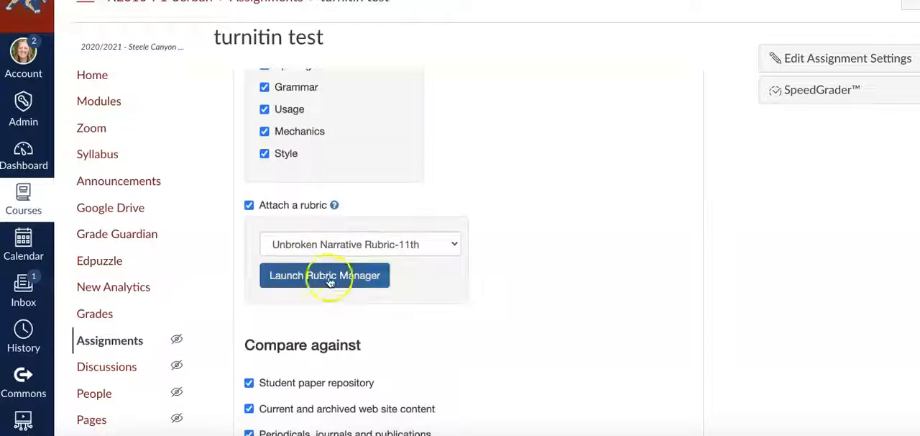
pyautogui.click(433, 246)
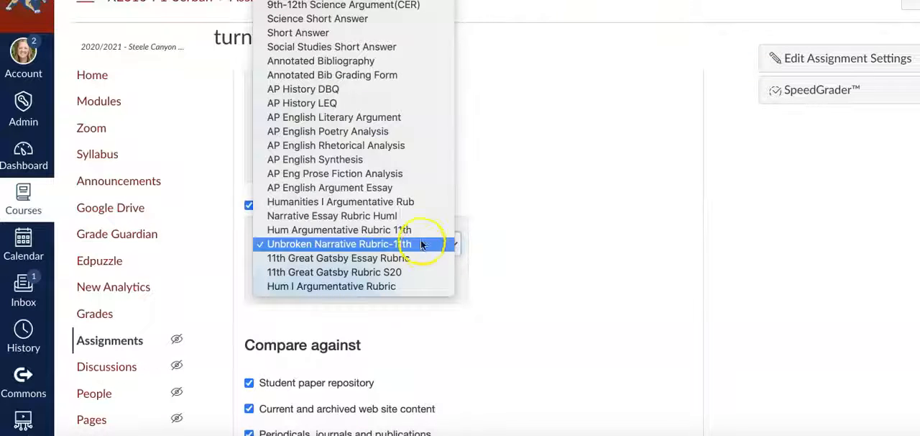
pyautogui.click(406, 245)
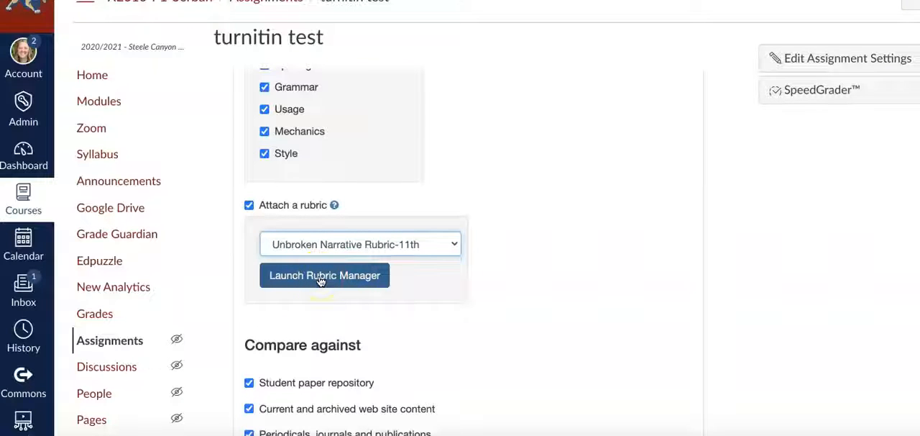
pyautogui.click(384, 245)
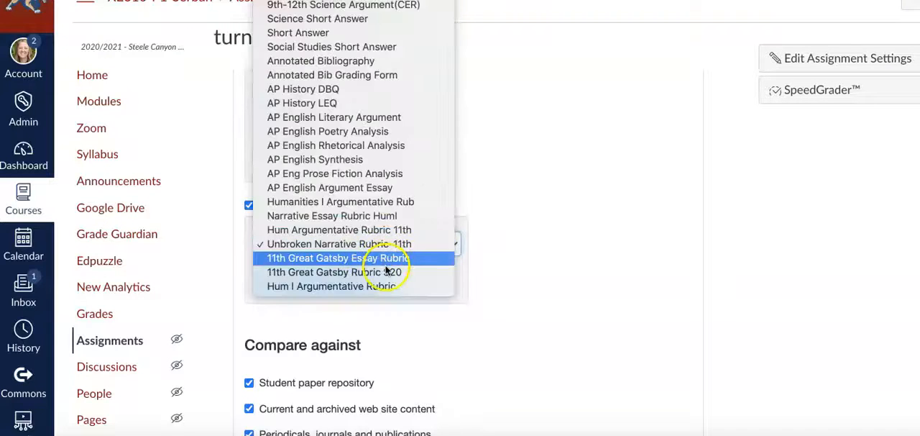
pyautogui.click(378, 246)
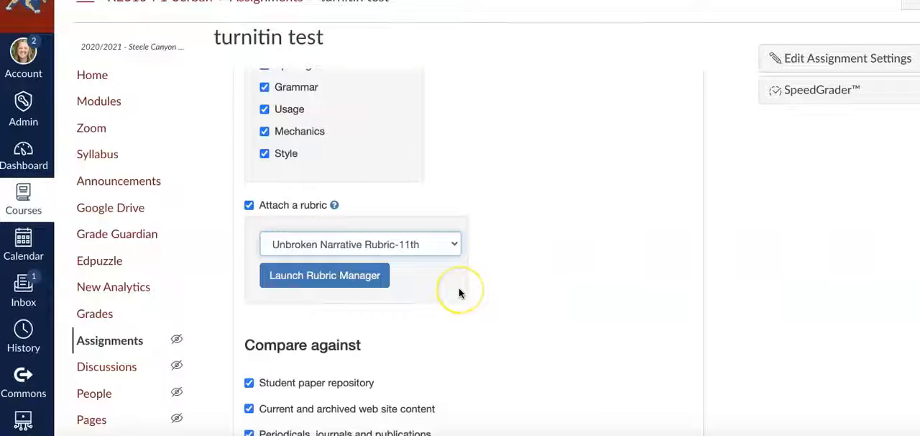
# Review the comparison sources and Similarity Report options, and save the assignment's Turnitin settings
pyautogui.scroll(-3, 513, 300)
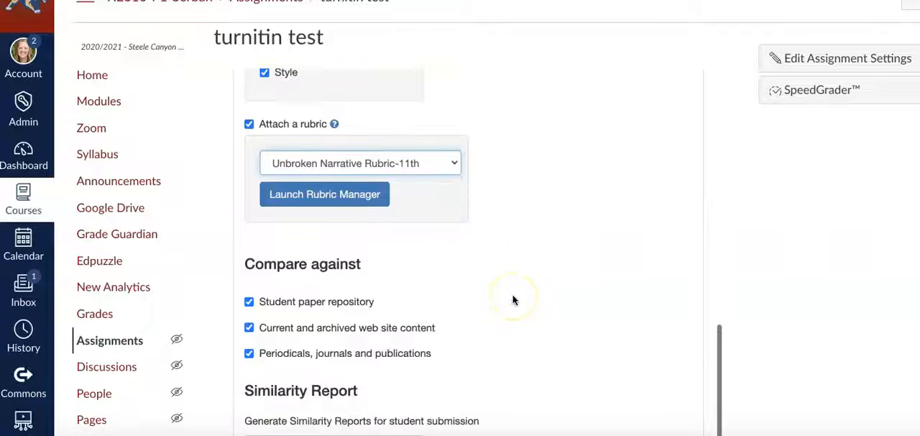
pyautogui.scroll(-2, 513, 299)
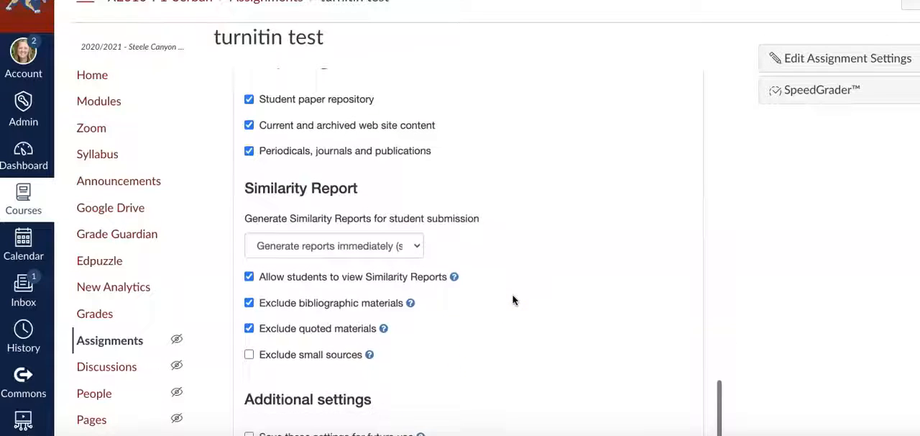
pyautogui.moveTo(371, 356)
pyautogui.scroll(-3, 381, 360)
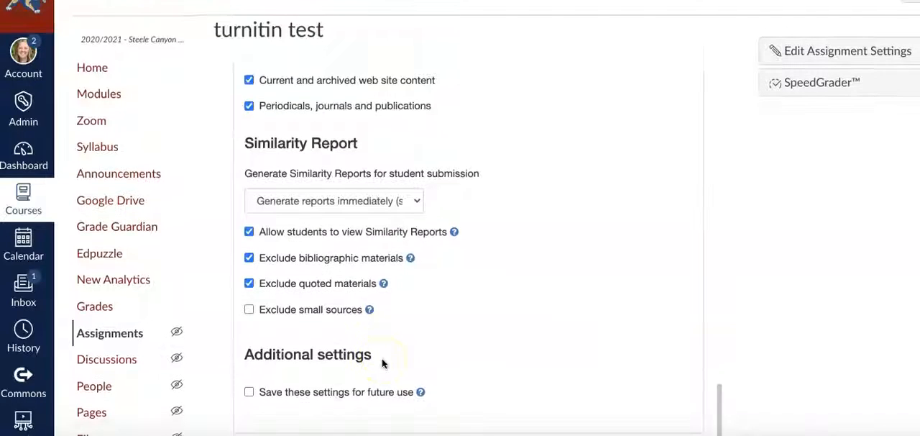
pyautogui.click(259, 280)
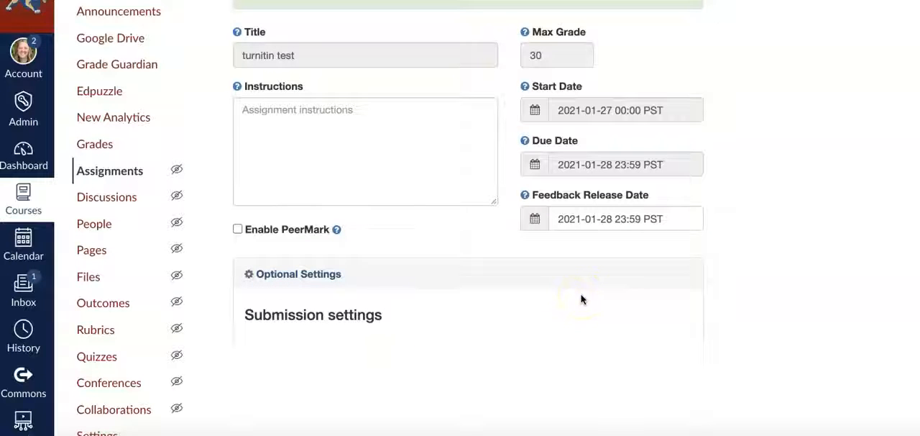
pyautogui.scroll(1, 751, 241)
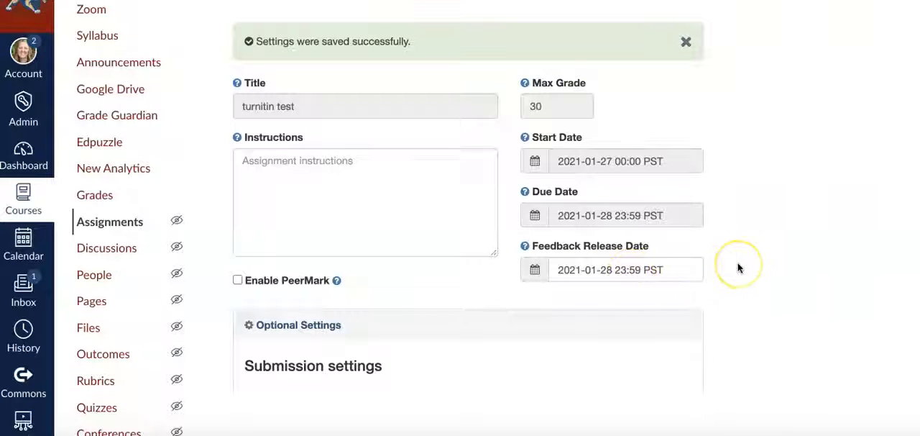
pyautogui.scroll(2, 737, 267)
pyautogui.scroll(-1, 737, 268)
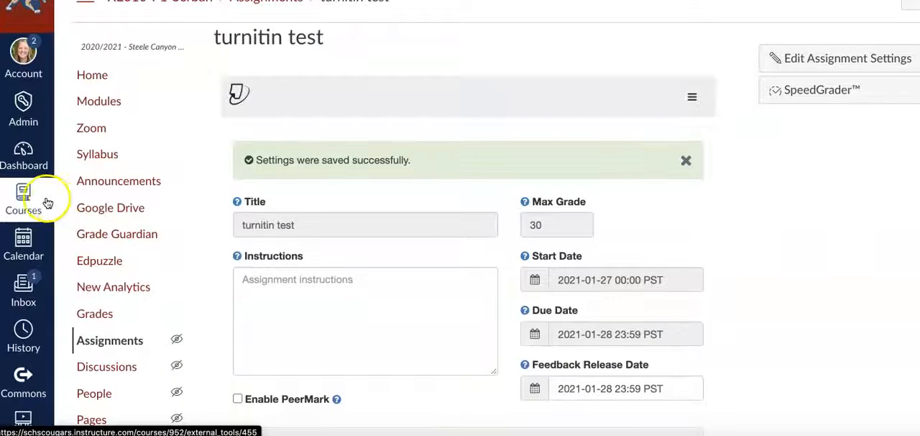
# Open the 9th Eng CP-P2 course from the full list of courses
pyautogui.click(25, 196)
pyautogui.click(132, 69)
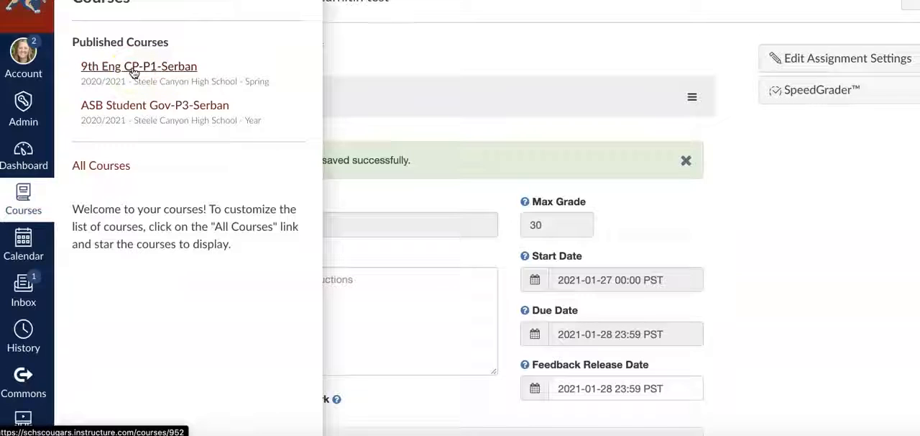
pyautogui.click(107, 168)
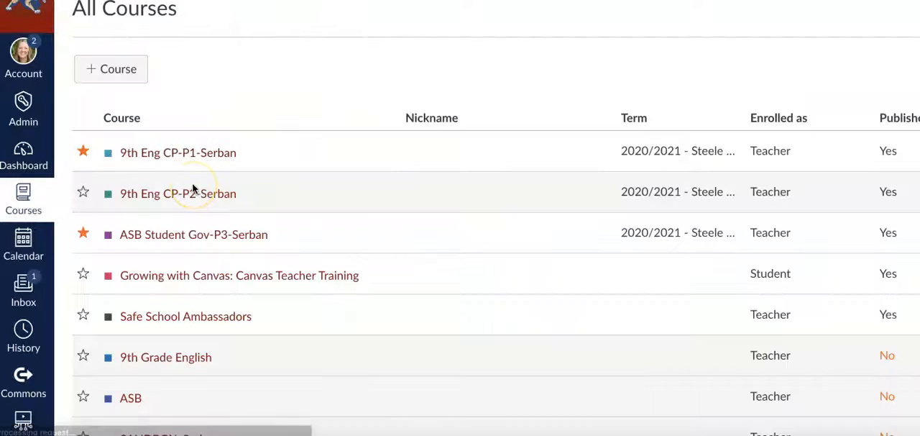
pyautogui.click(181, 193)
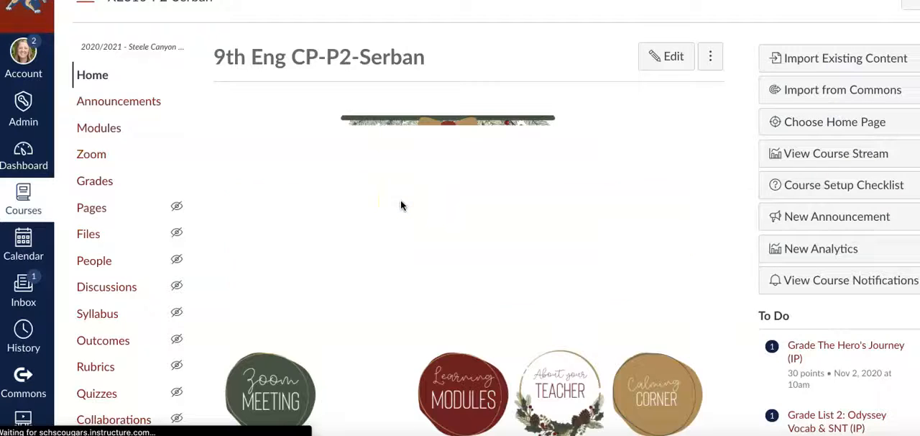
# Go to the course's learning modules and open the Narrative Essay Final Draft assignment in the Week 17 module
pyautogui.scroll(-3, 400, 205)
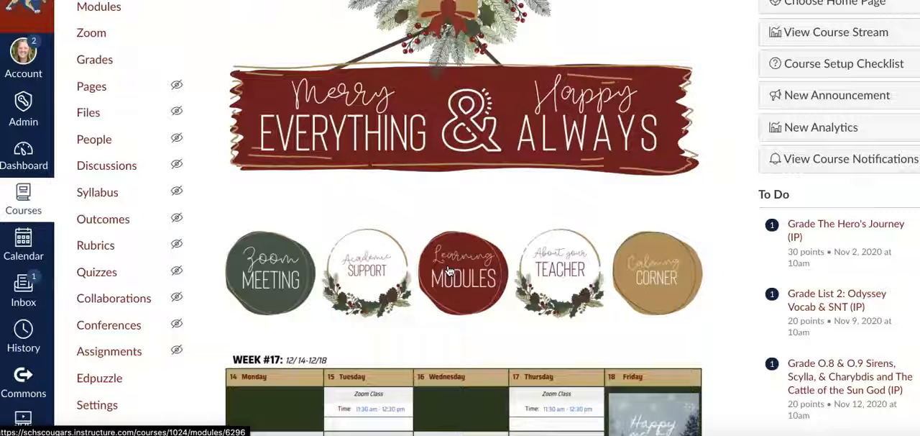
pyautogui.click(448, 271)
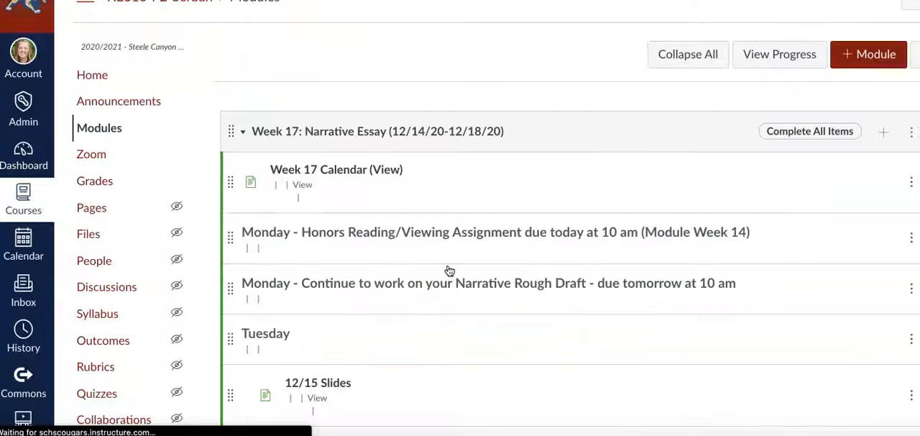
pyautogui.scroll(-3, 449, 270)
pyautogui.scroll(4, 449, 270)
pyautogui.scroll(3, 448, 270)
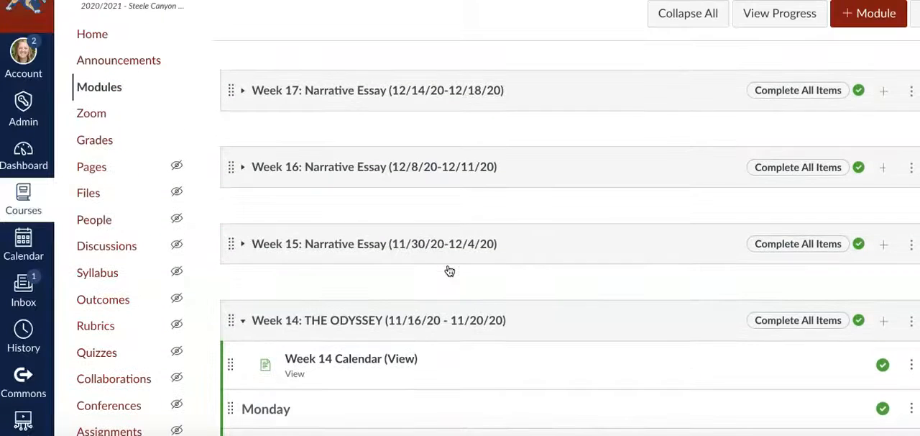
pyautogui.click(397, 243)
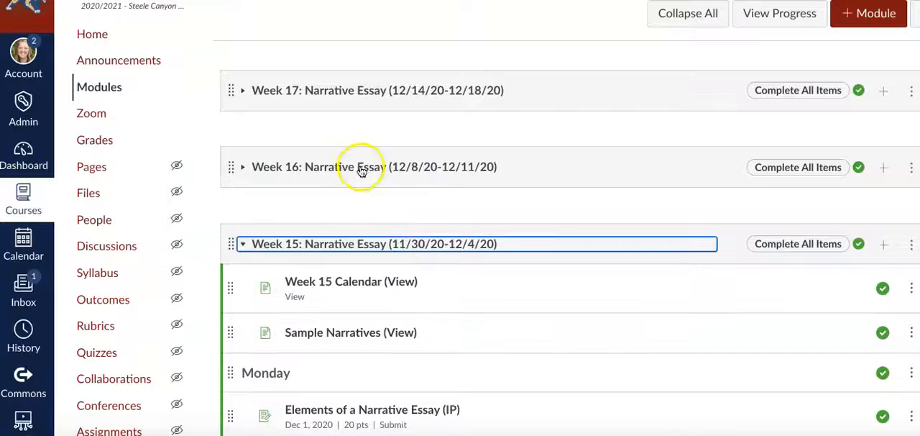
pyautogui.scroll(-4, 427, 330)
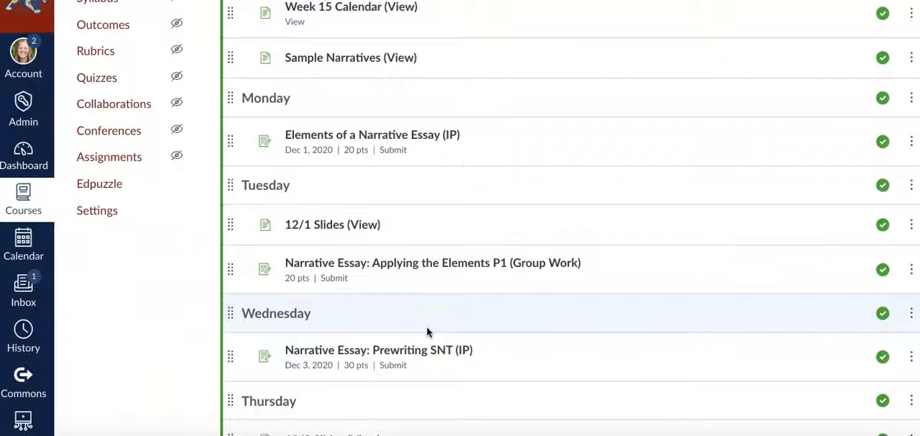
pyautogui.scroll(-2, 427, 331)
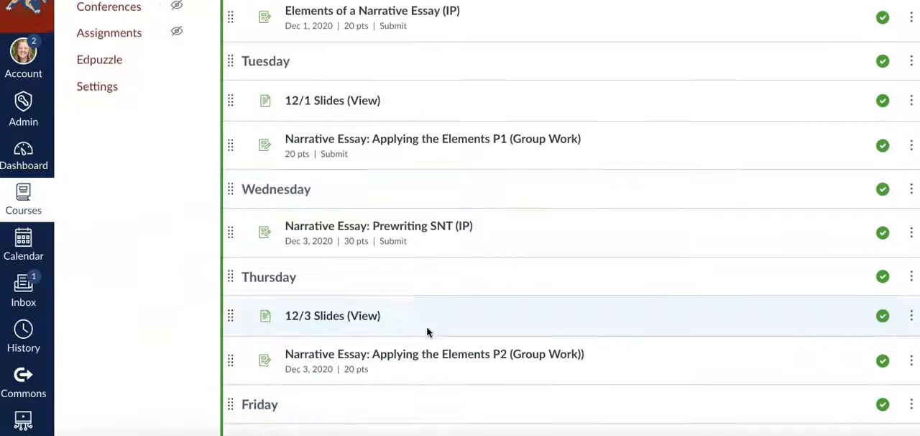
pyautogui.scroll(4, 378, 180)
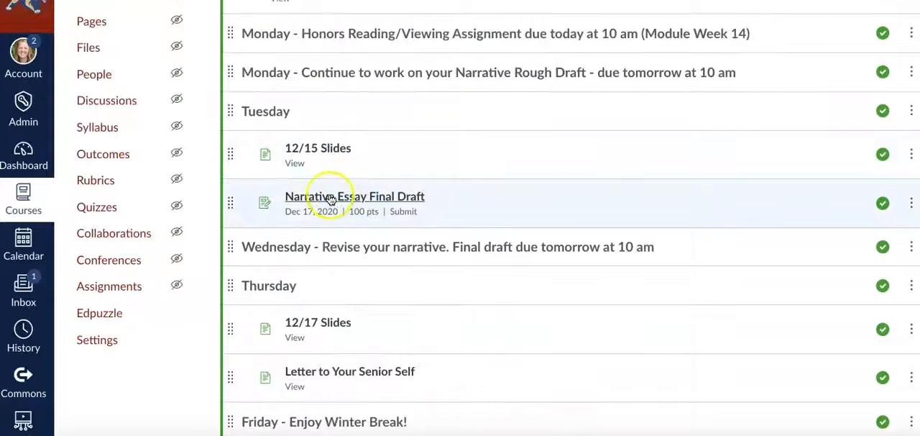
pyautogui.click(330, 198)
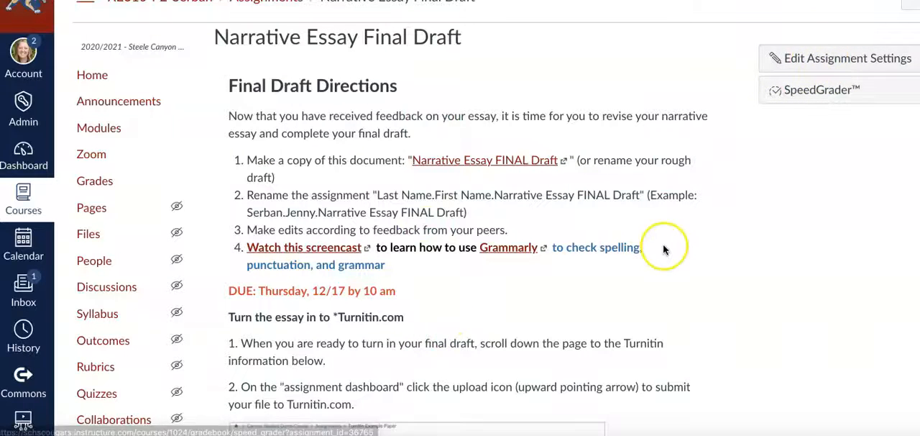
# Examine the assignment's Turnitin submission directions and the students' submitted papers with their grades and similarity scores
pyautogui.scroll(-5, 669, 242)
pyautogui.scroll(-10, 664, 249)
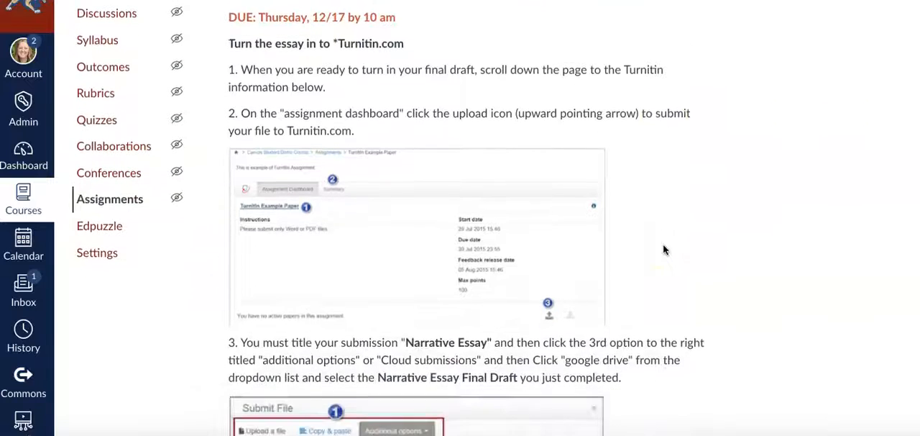
pyautogui.scroll(-15, 663, 249)
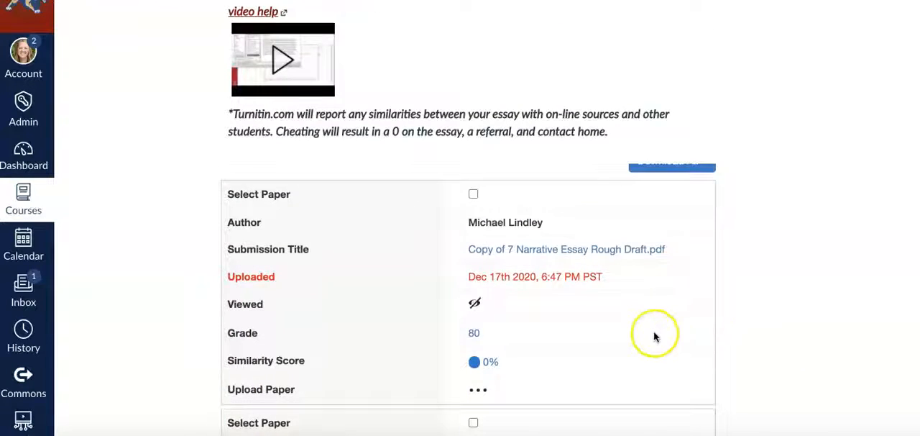
pyautogui.scroll(2, 653, 333)
pyautogui.scroll(-2, 654, 336)
pyautogui.scroll(-8, 655, 336)
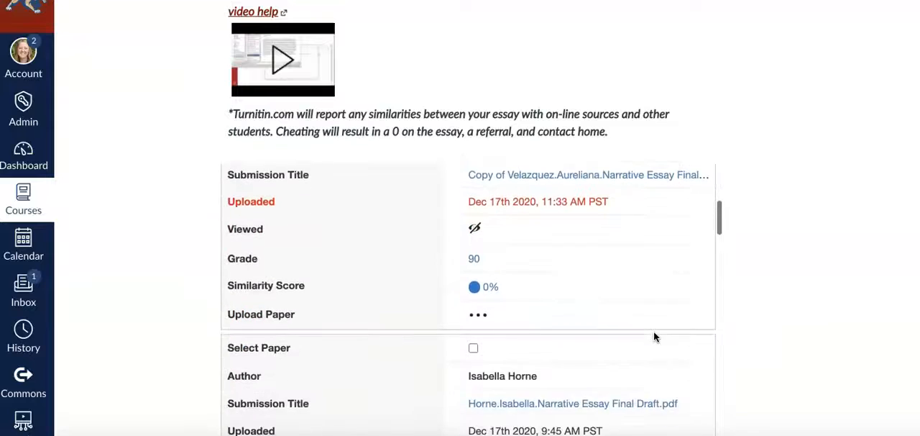
pyautogui.scroll(-10, 654, 337)
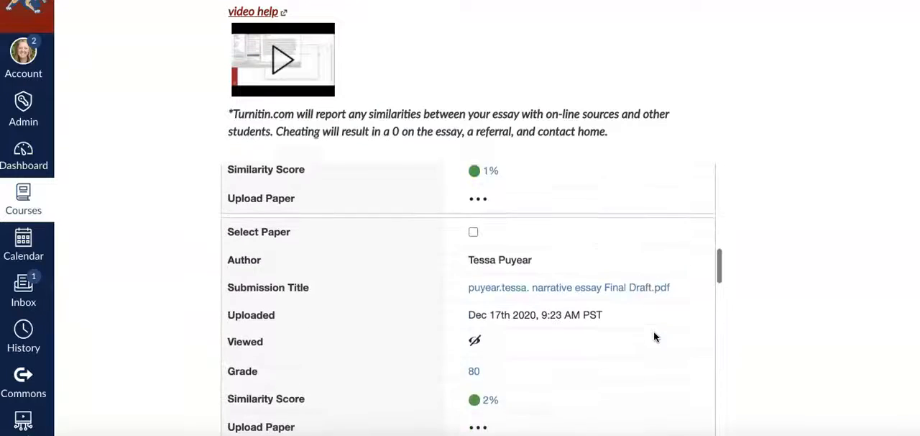
pyautogui.scroll(-4, 764, 317)
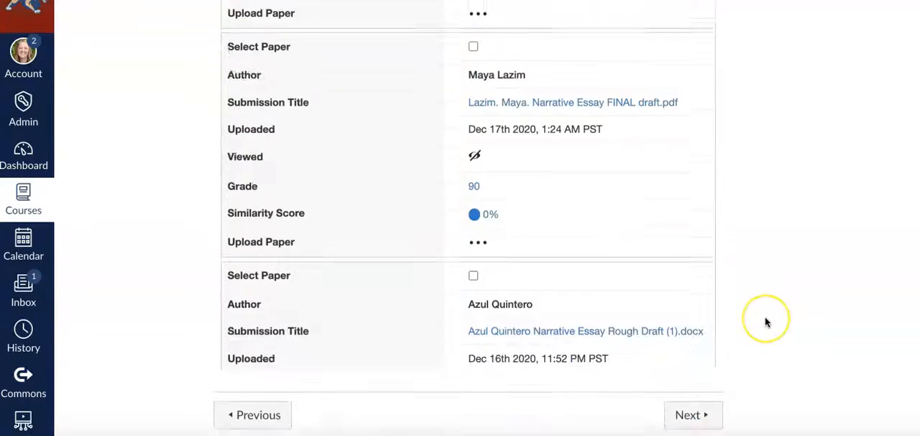
pyautogui.scroll(15, 766, 322)
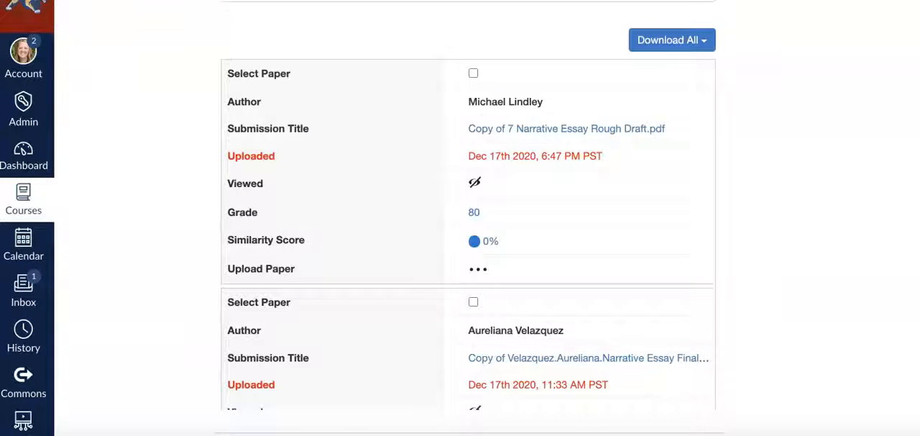
# Open the submitted paper "Copy of 7 Narrative Essay Rough Draft.pdf" from the Turnitin submissions list and view its Originality match overview
pyautogui.scroll(3, 345, 62)
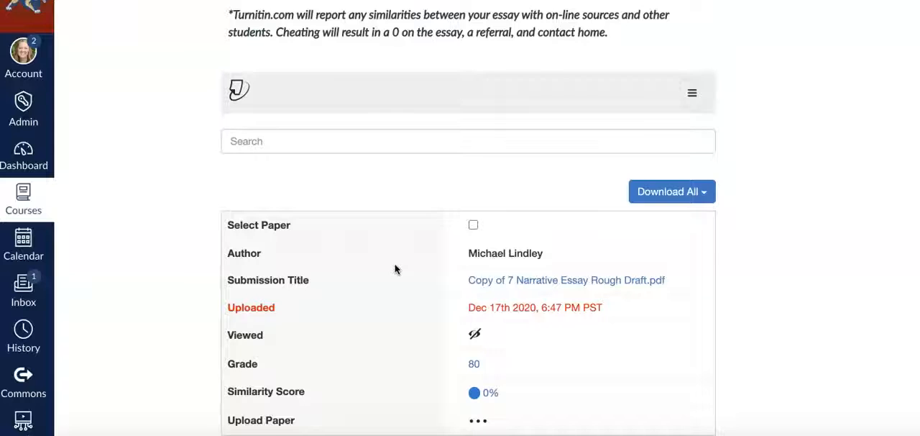
pyautogui.scroll(-3, 395, 269)
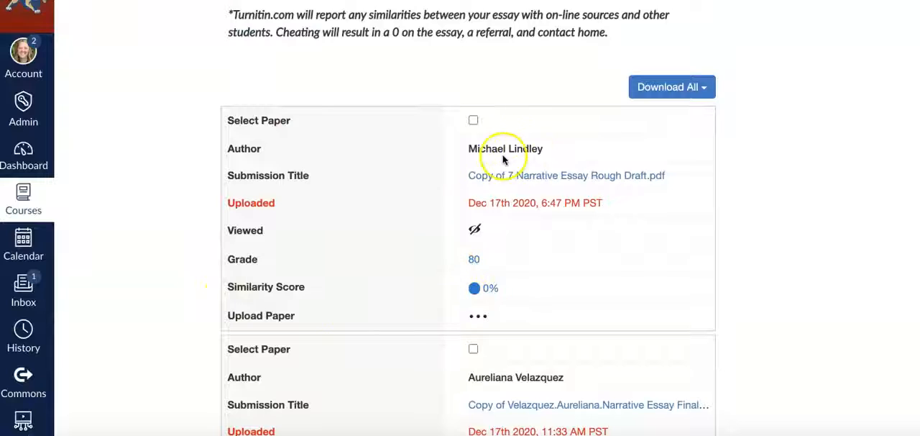
pyautogui.click(527, 177)
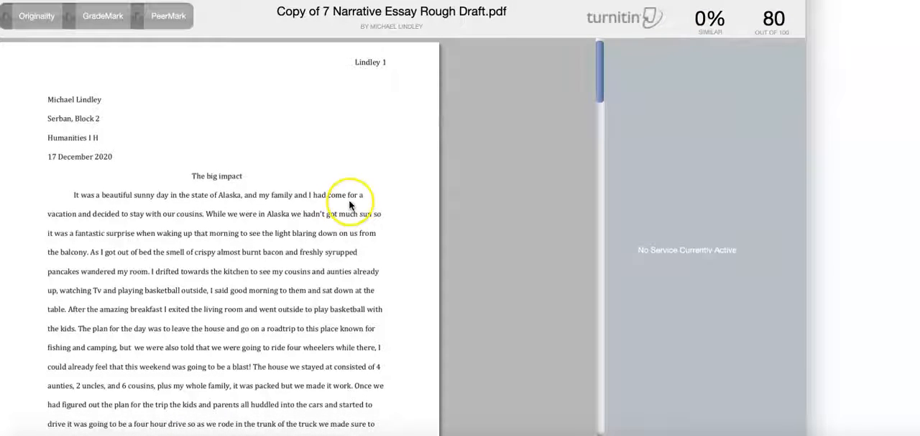
pyautogui.click(36, 22)
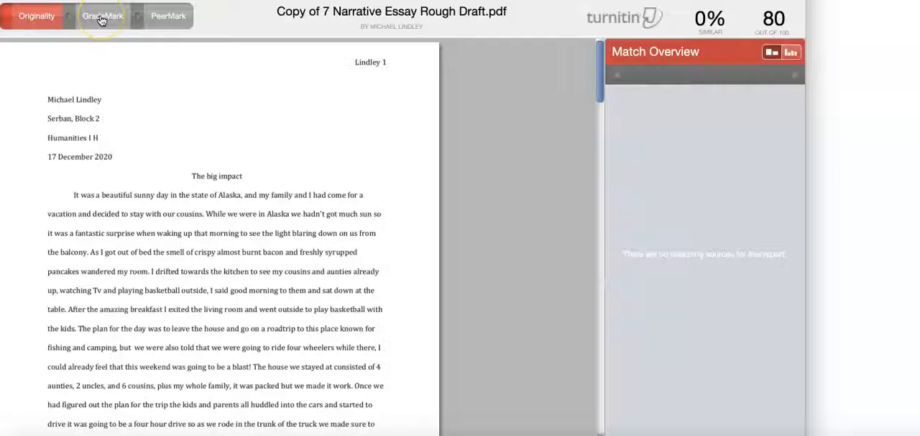
# Show the paper's GradeMark view, widen the viewer window, and examine the QuickMark comment set and the marks on the essay
pyautogui.click(102, 19)
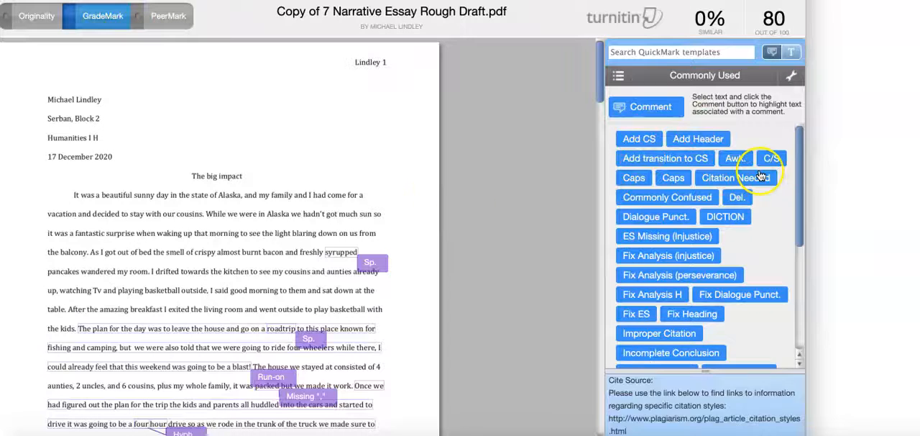
pyautogui.moveTo(805, 119); pyautogui.dragTo(901, 123)
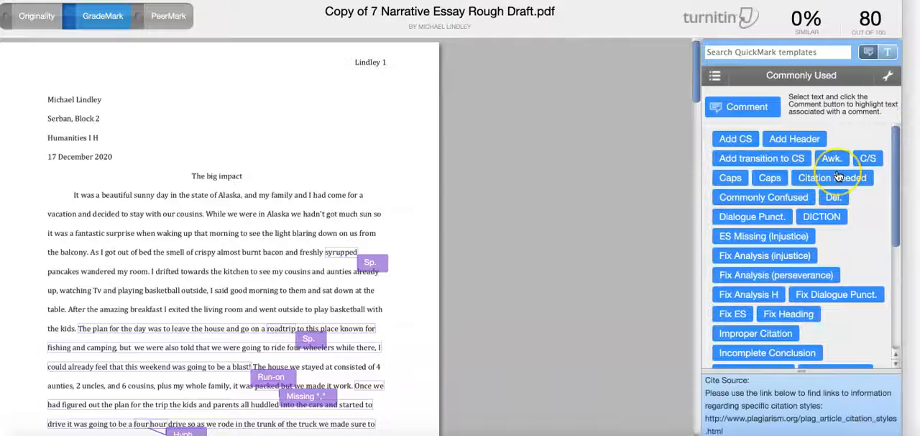
pyautogui.scroll(-3, 838, 176)
pyautogui.scroll(3, 838, 176)
pyautogui.scroll(1, 838, 177)
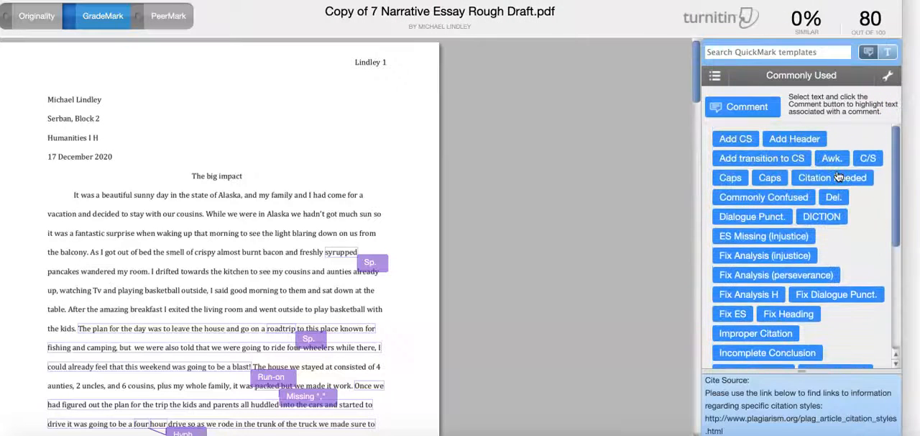
pyautogui.click(709, 92)
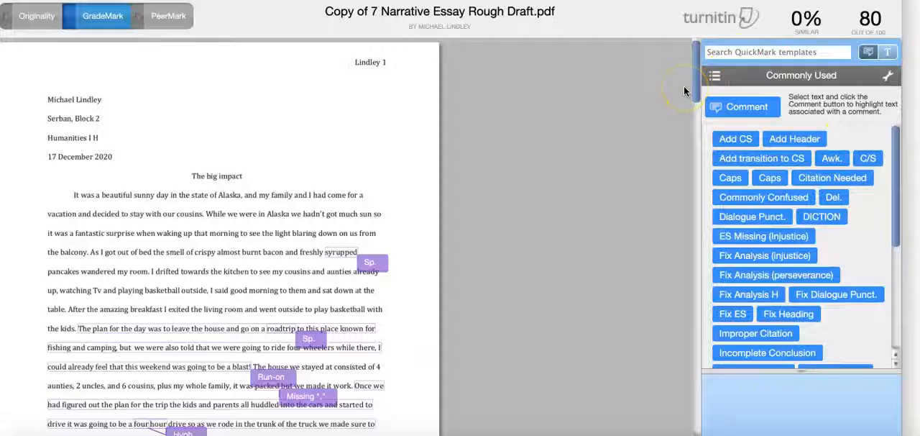
pyautogui.scroll(-1, 684, 85)
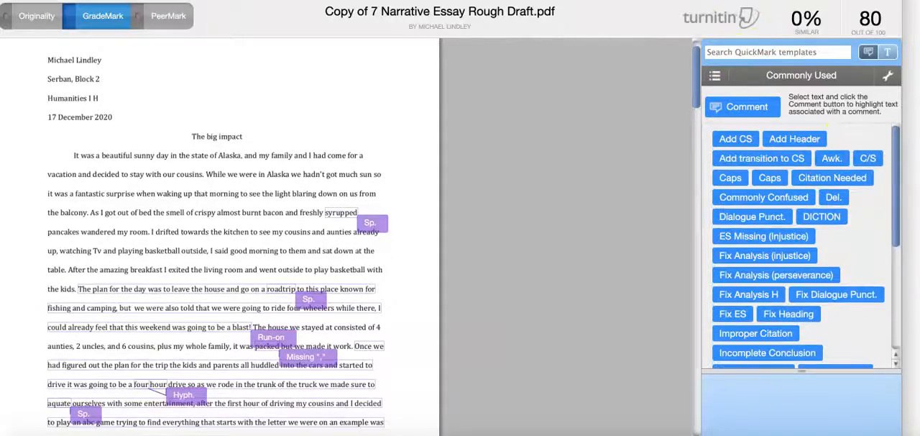
pyautogui.scroll(-3, 460, 218)
pyautogui.scroll(3, 460, 218)
pyautogui.scroll(-1, 460, 218)
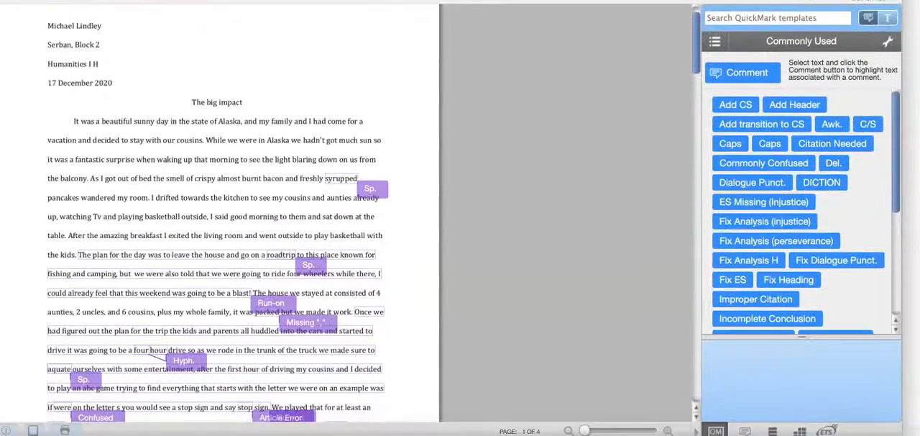
pyautogui.scroll(-1, 460, 218)
pyautogui.scroll(1, 460, 218)
# Open the Narrative Essay rubric for the paper and review its criterion scores and the overall grade
pyautogui.click(800, 430)
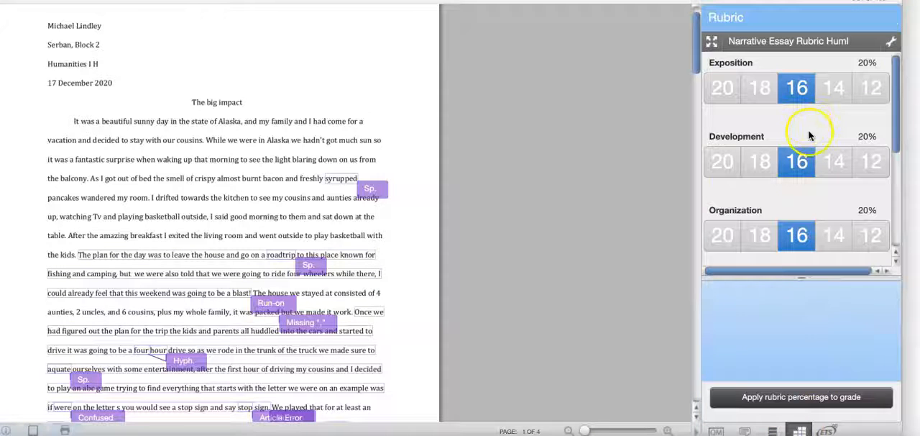
pyautogui.scroll(-5, 792, 191)
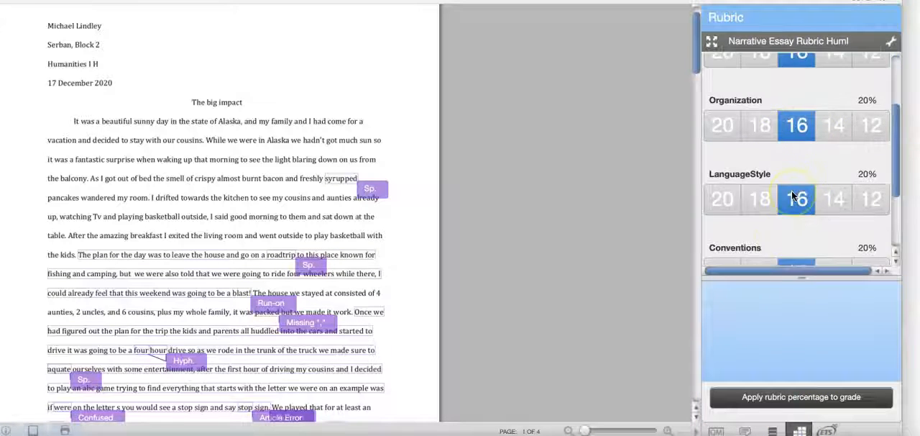
pyautogui.scroll(5, 791, 191)
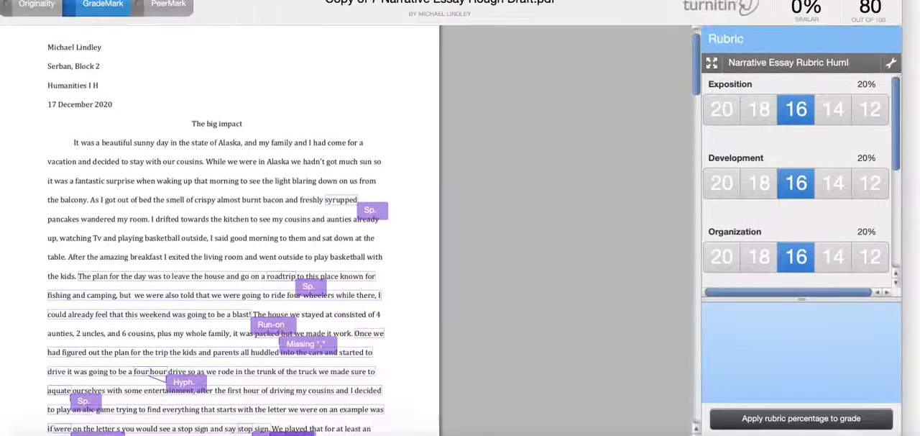
pyautogui.click(870, 24)
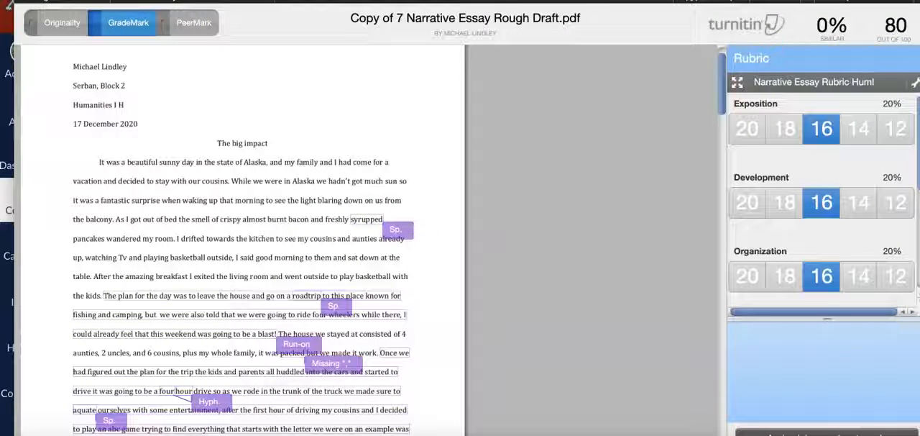
# Close the paper viewer and return to the beginning of the Narrative Essay Final Draft assignment page
pyautogui.press('super+w')
pyautogui.click(749, 177)
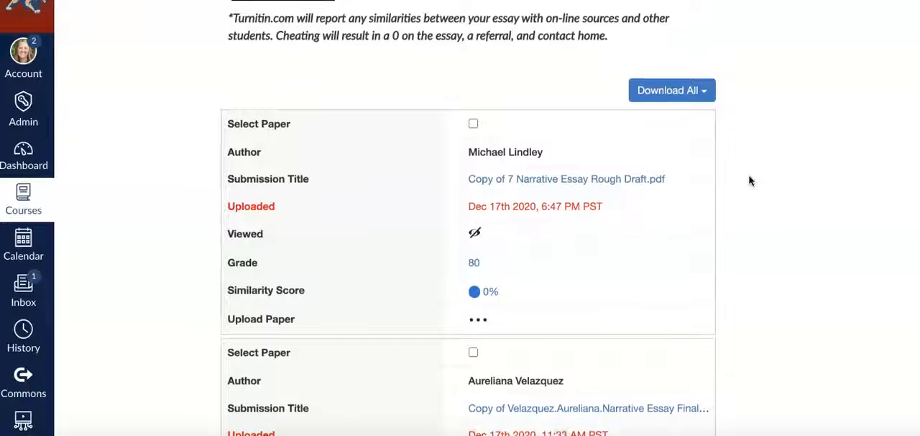
pyautogui.scroll(1, 750, 180)
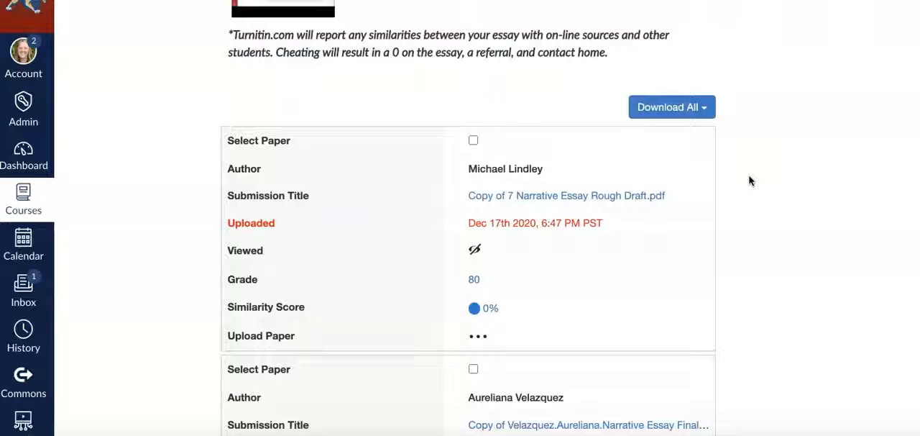
pyautogui.scroll(3, 749, 180)
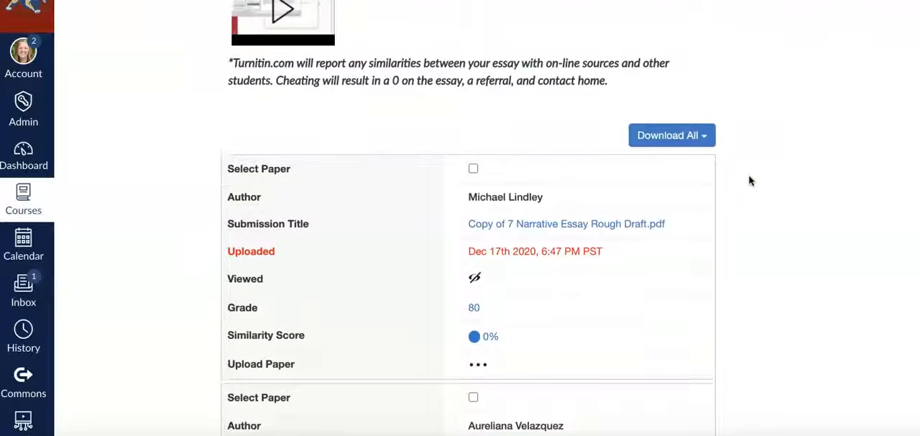
pyautogui.scroll(-2, 749, 180)
pyautogui.scroll(10, 749, 181)
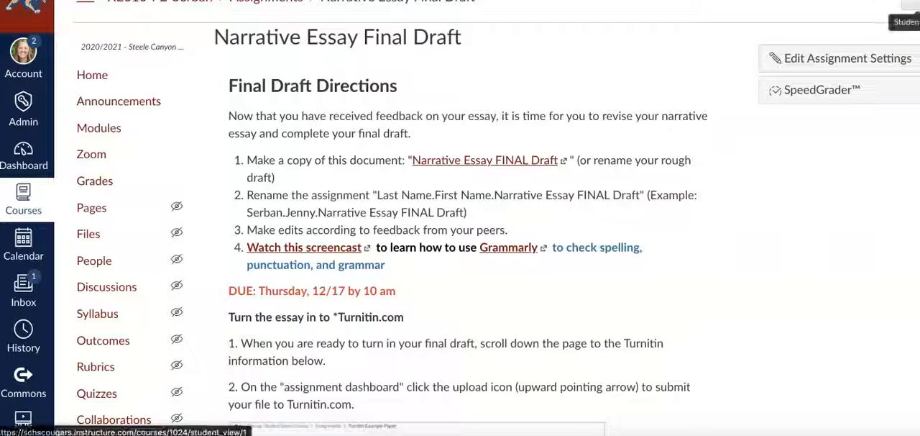
# Switch the course to Student View and examine the assignment's directions and Turnitin submission area as a student
pyautogui.click(910, 6)
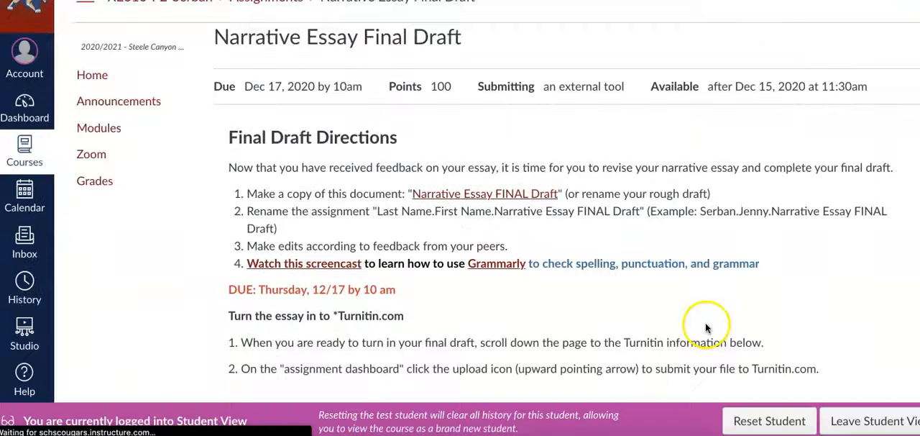
pyautogui.scroll(-2, 817, 374)
pyautogui.scroll(-15, 817, 373)
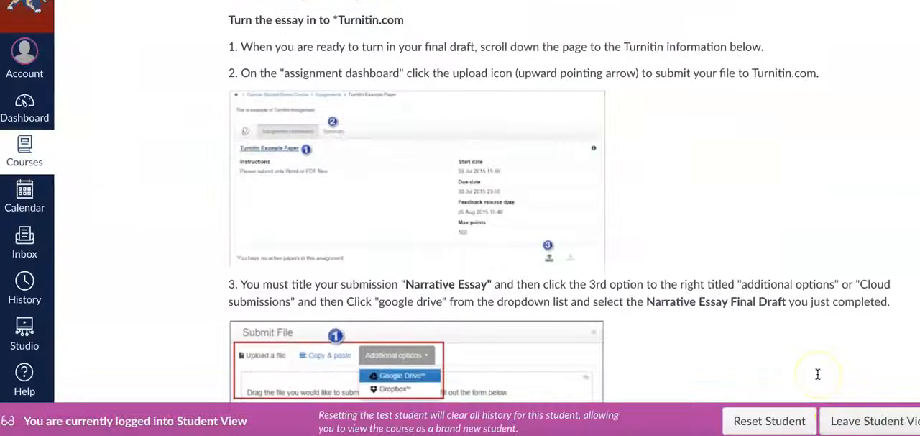
pyautogui.scroll(5, 818, 374)
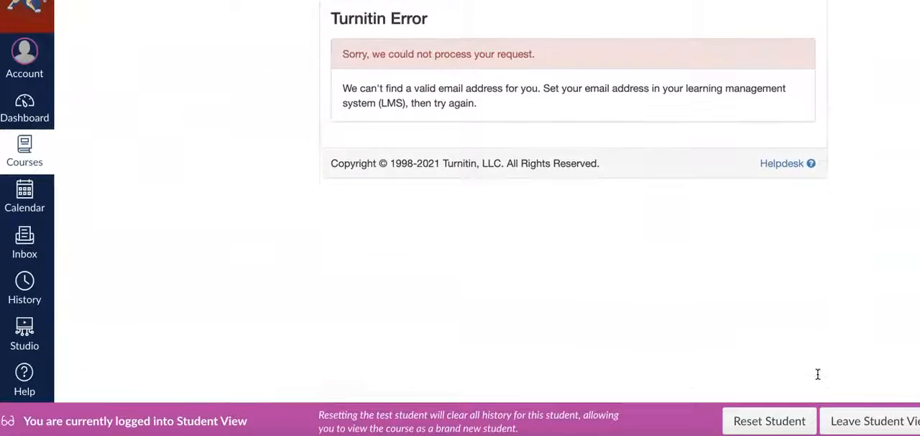